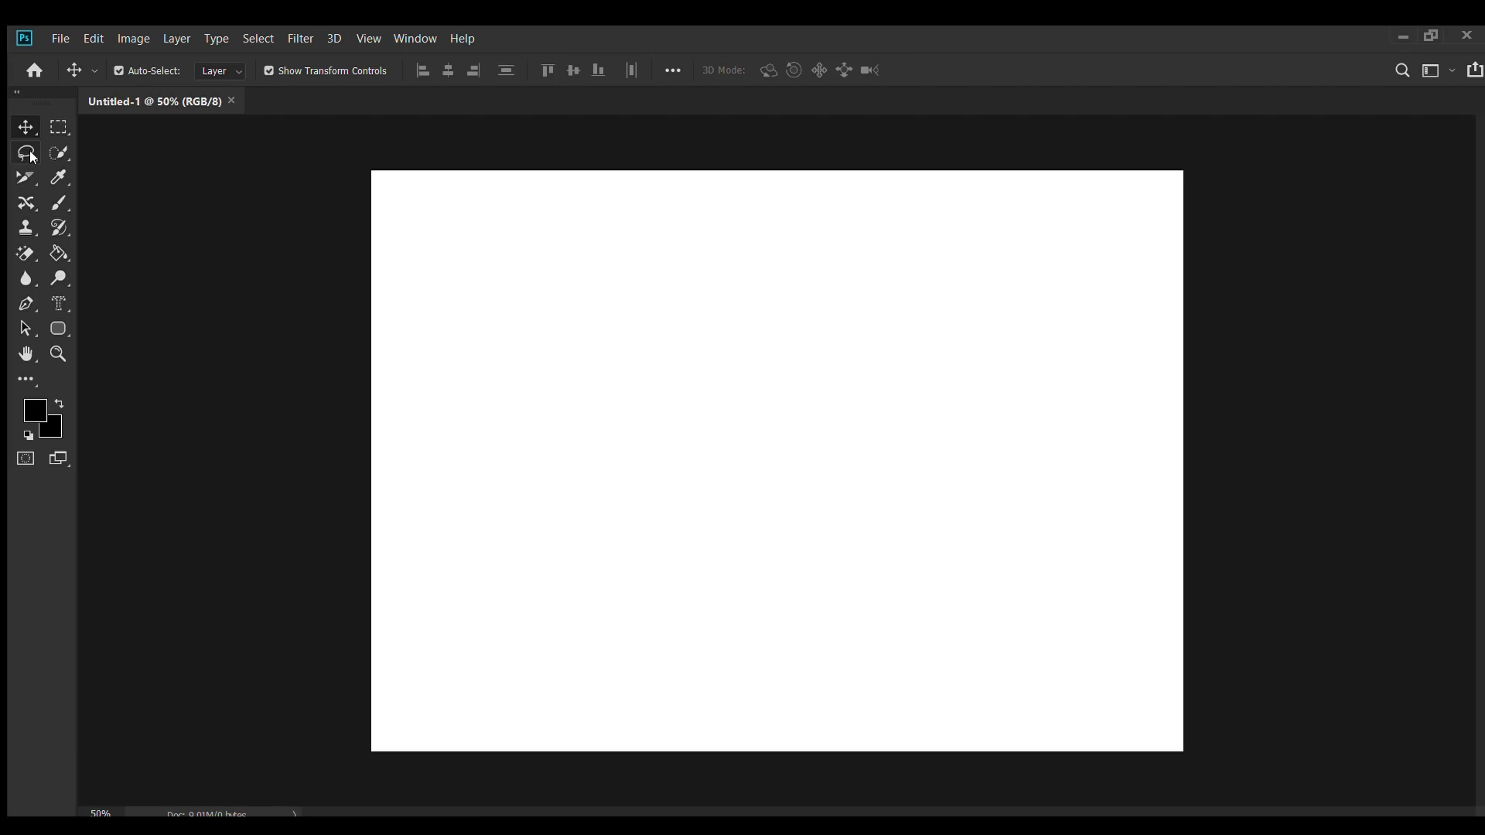
- Cycle through the Lasso, Polygonal Lasso and Magnetic Lasso variants, then return to the regular Lasso tool
left_click(33, 158)
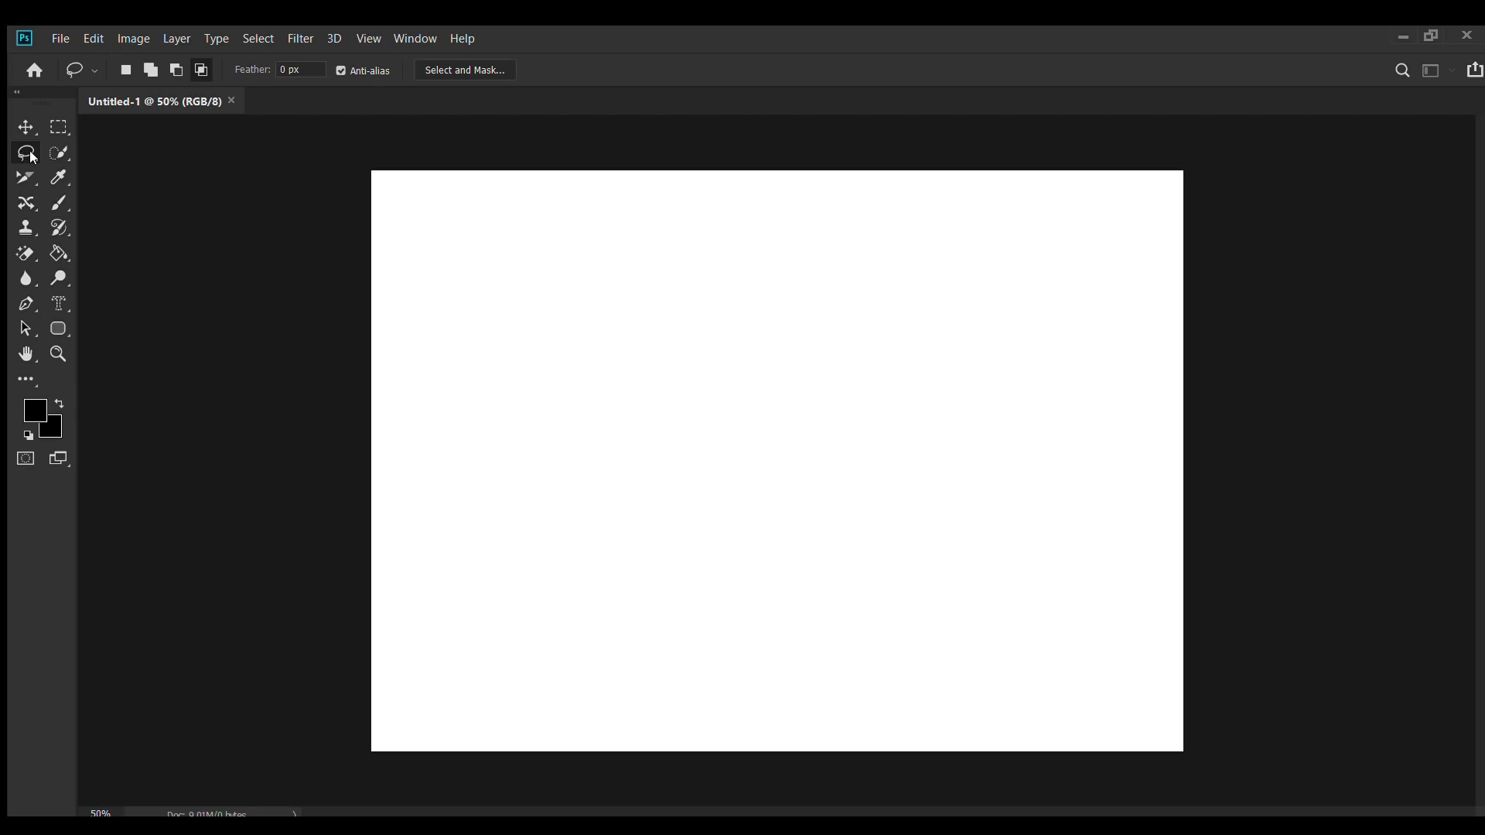
left_click(33, 157, "alt")
left_click(33, 157, "alt")
left_click(32, 157, "alt")
left_click(32, 157, "alt")
left_click(33, 157, "alt")
left_click(32, 157, "alt")
left_click(32, 157, "alt")
left_click(32, 157, "alt")
left_click(33, 157, "alt")
left_click(32, 157, "alt")
left_click(33, 157, "alt")
left_click(33, 157, "alt")
left_click(33, 157, "alt")
left_click(33, 157, "alt")
left_click(32, 157, "alt")
left_click(33, 157, "alt")
left_click(32, 157, "alt")
left_click(32, 157, "alt")
left_click(32, 157, "alt")
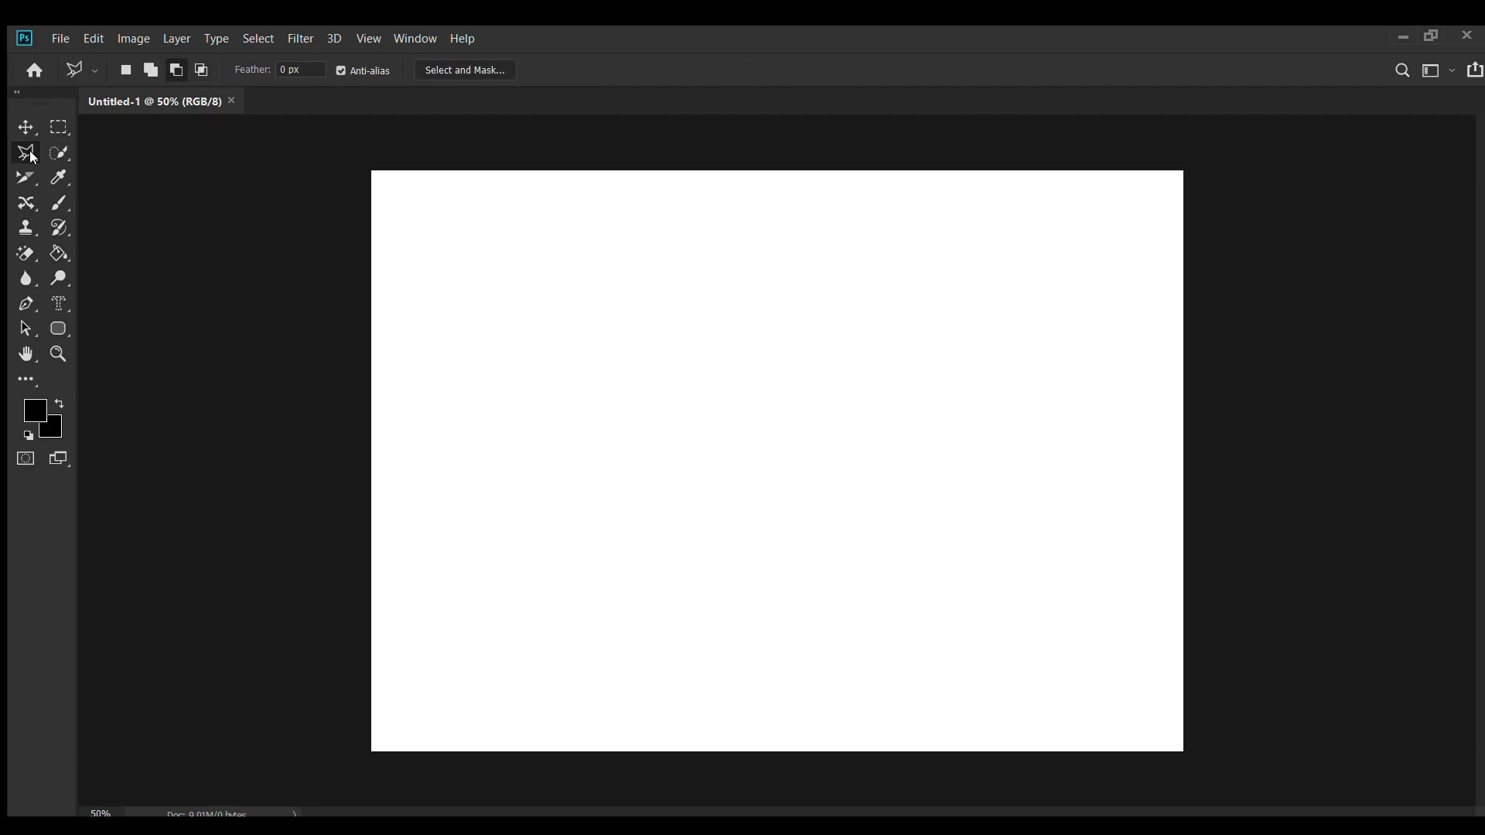
left_click(33, 157, "alt")
left_click(32, 157, "alt")
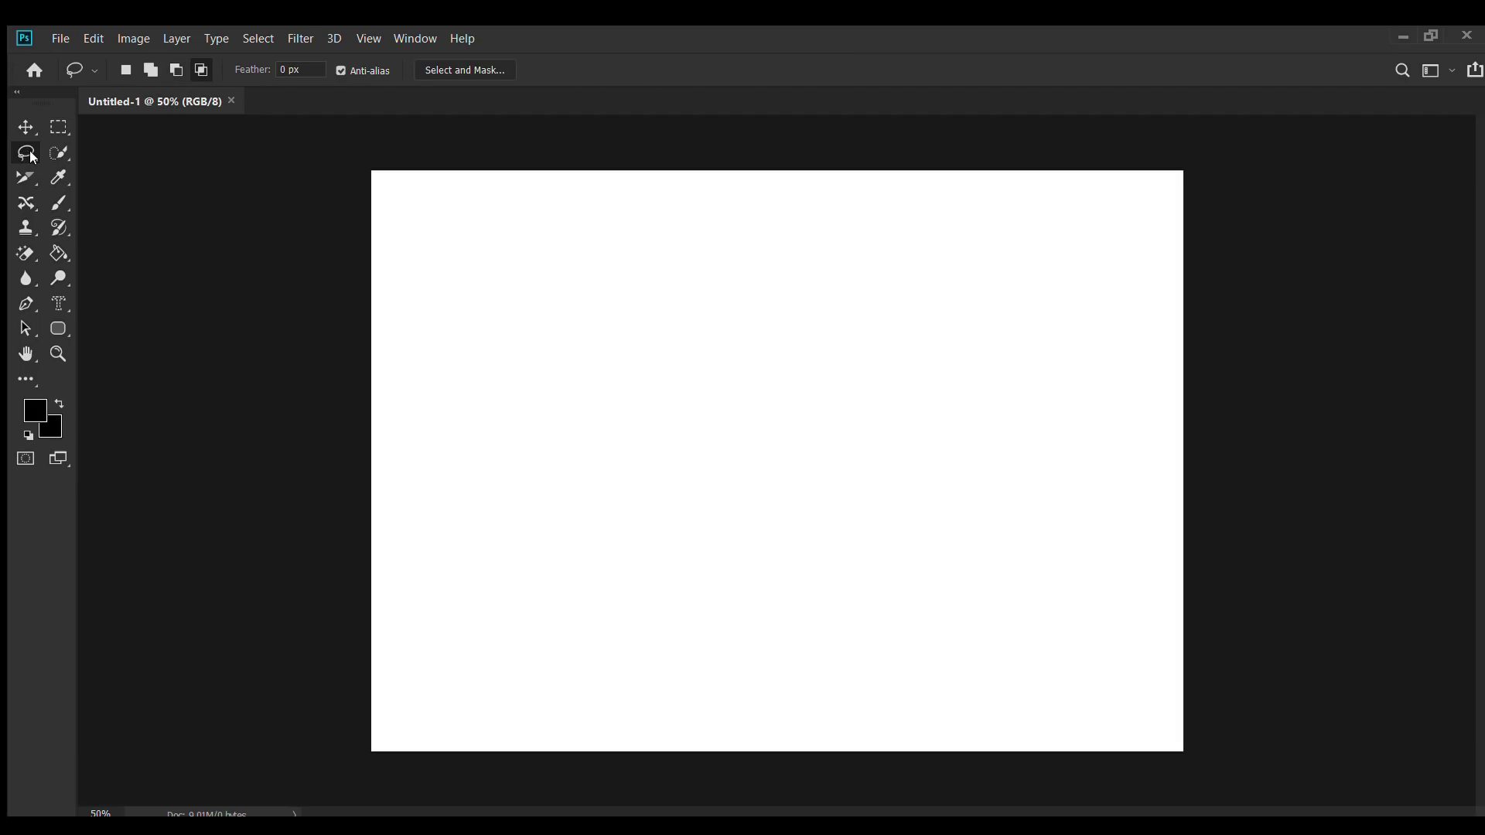
left_click(32, 157, "alt")
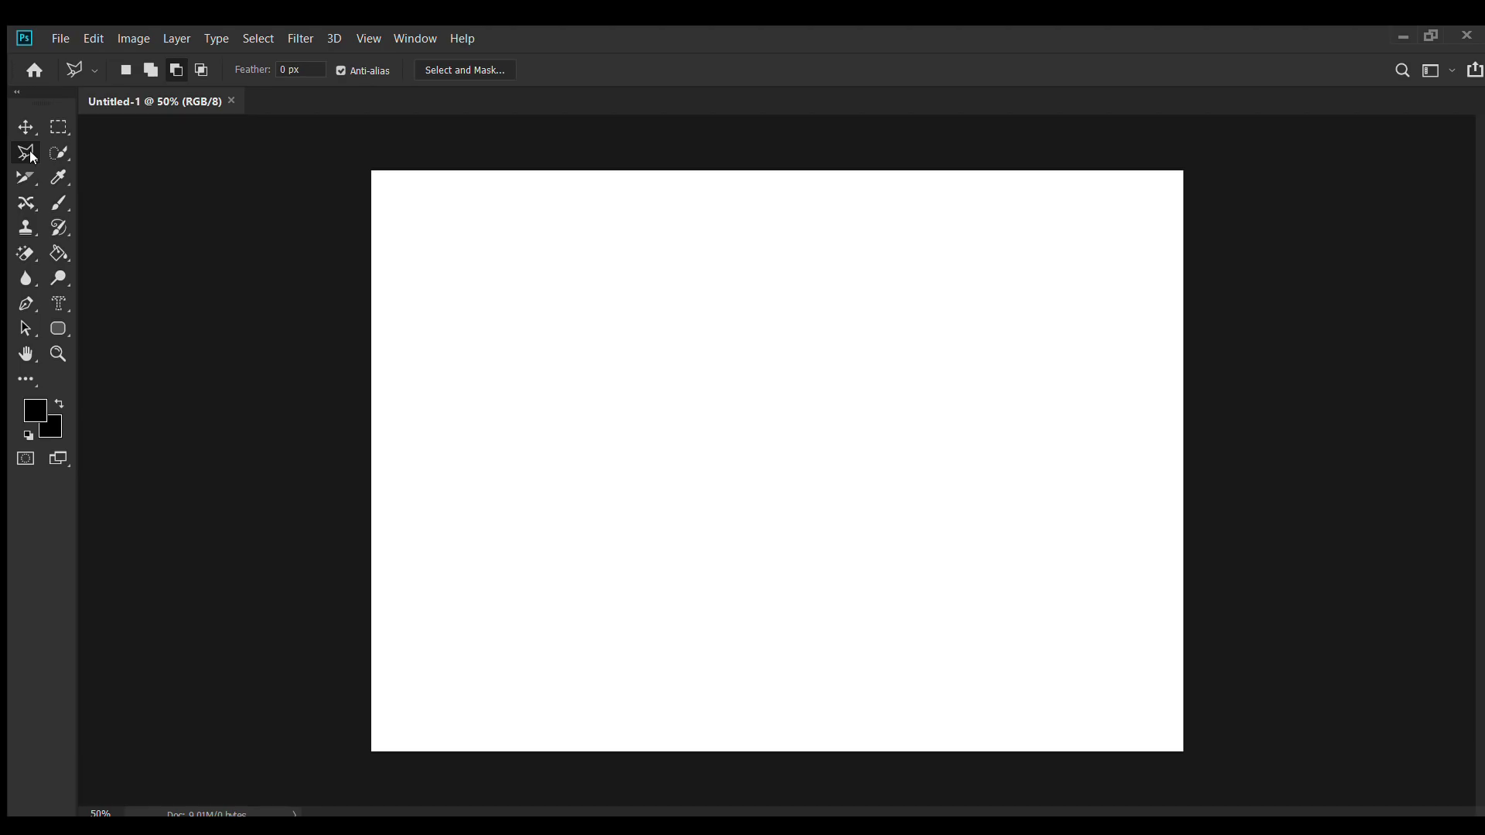
left_click(33, 157, "alt")
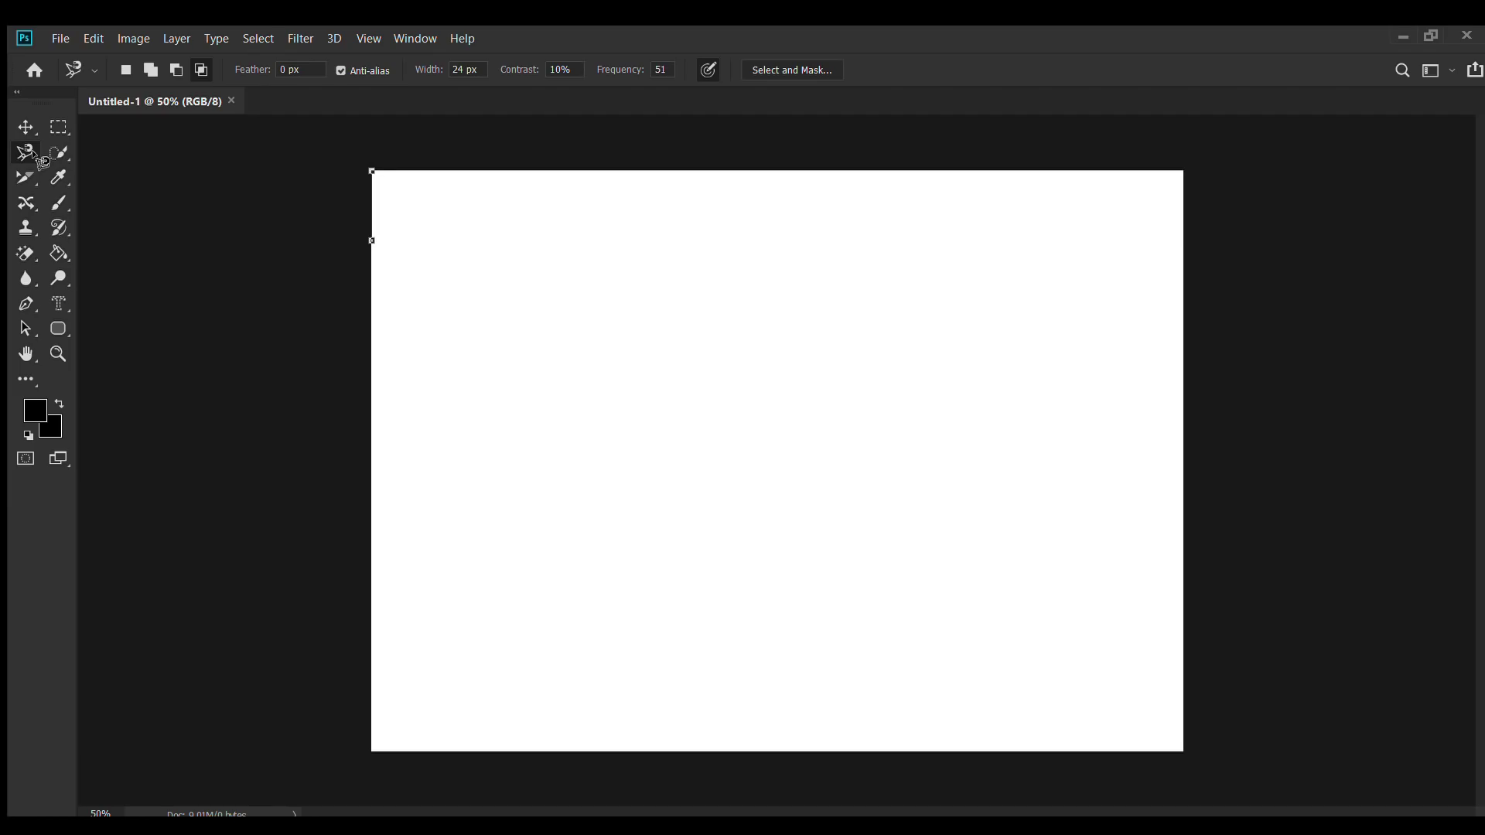
key("Escape")
key("shift+l")
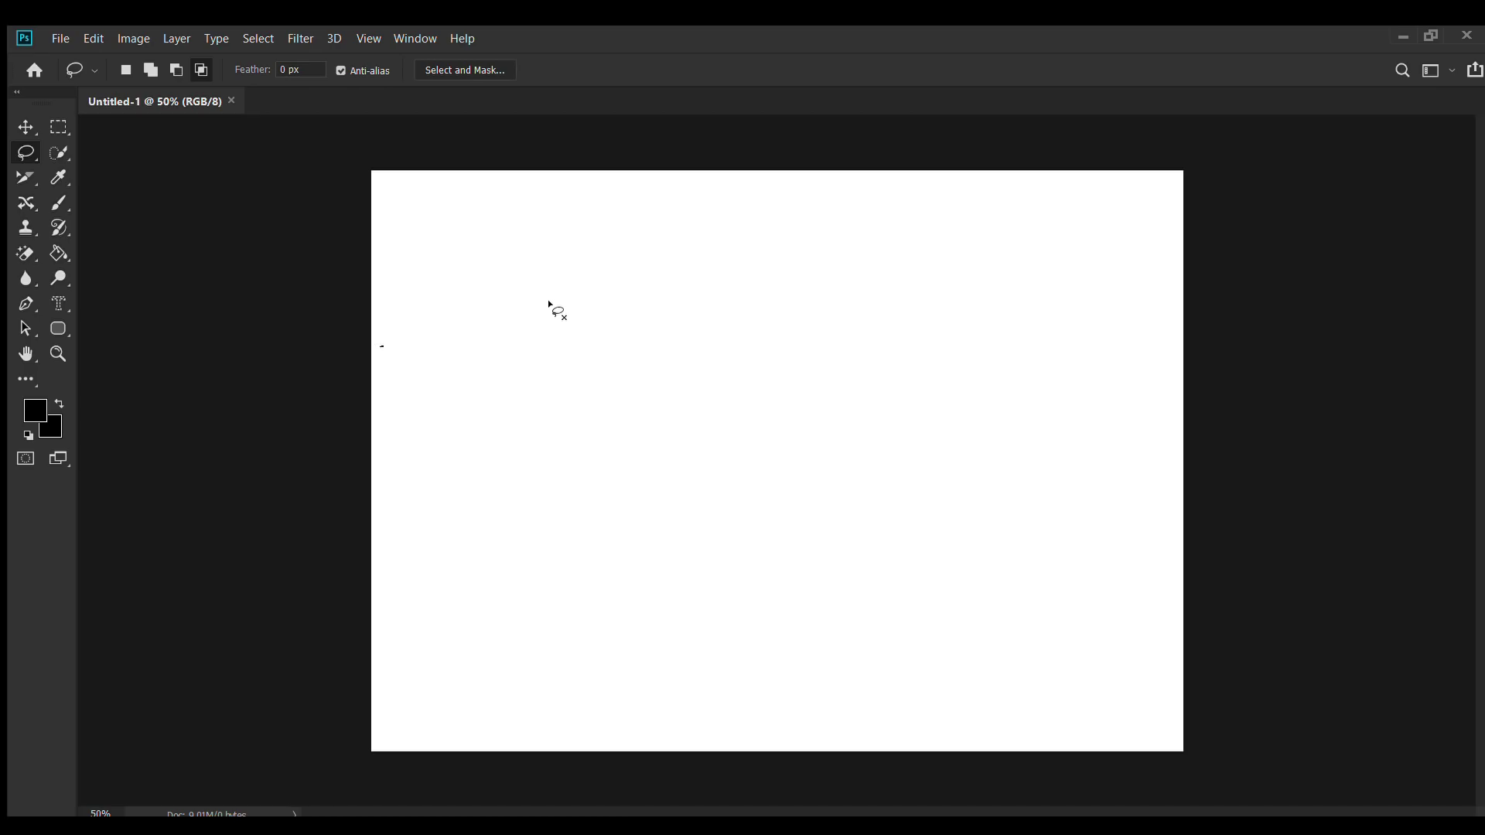
- Draw several practice freehand Lasso selections across the middle of the blank canvas and clear them
left_click_drag(554, 307, 691, 466)
left_click(735, 337)
left_click_drag(596, 259, 823, 572)
mouse_move(840, 344)
left_mouse_down()
mouse_move(690, 420)
mouse_move(828, 472)
mouse_move(875, 444)
left_mouse_up()
mouse_move(741, 374)
left_mouse_down()
mouse_move(615, 419)
mouse_move(813, 489)
left_mouse_up()
left_click(932, 264)
left_click_drag(502, 255, 597, 316)
mouse_move(801, 321)
left_mouse_down()
mouse_move(735, 455)
mouse_move(857, 371)
left_mouse_up()
left_click(743, 339)
mouse_move(622, 314)
left_mouse_down()
mouse_move(608, 469)
mouse_move(792, 353)
left_mouse_up()
mouse_move(860, 314)
left_mouse_down()
mouse_move(832, 338)
mouse_move(903, 485)
left_mouse_up()
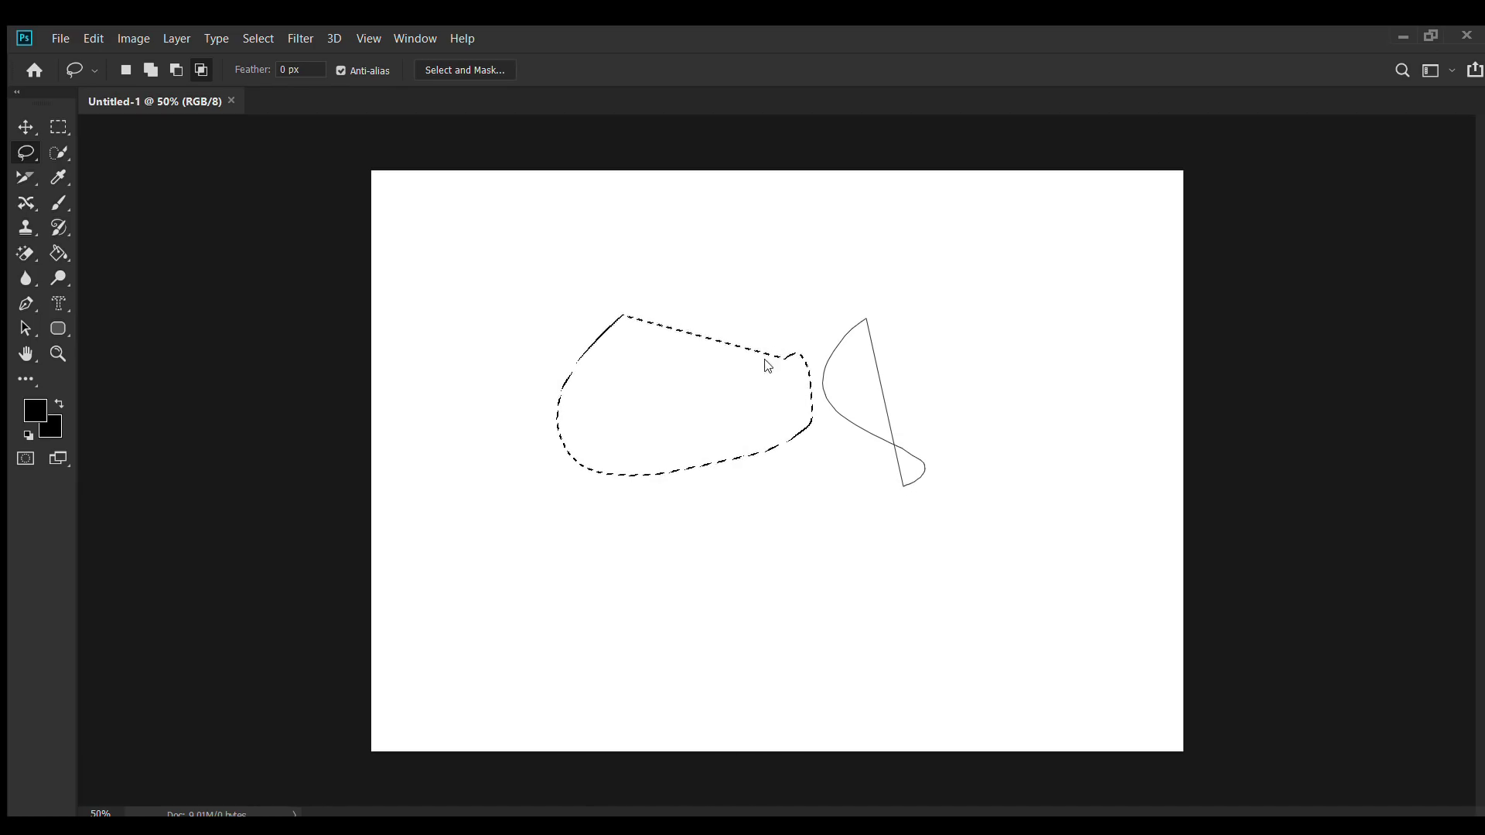
left_click(726, 361)
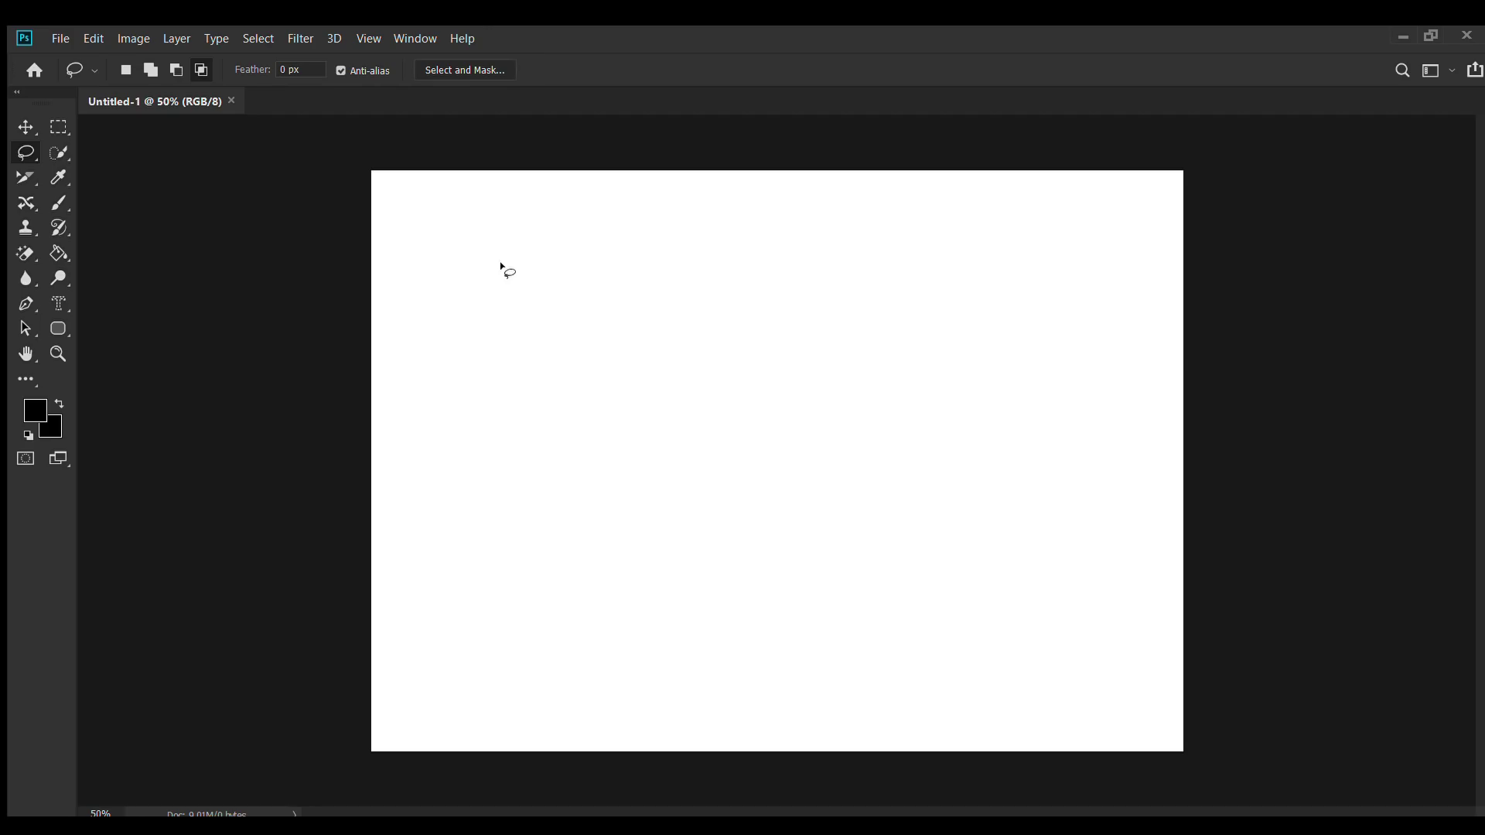
left_click_drag(483, 331, 554, 333)
mouse_move(717, 307)
left_mouse_down()
mouse_move(638, 416)
mouse_move(730, 456)
left_mouse_up()
left_click_drag(804, 416, 805, 418)
left_click(726, 349)
mouse_move(756, 319)
left_mouse_down()
mouse_move(708, 381)
mouse_move(802, 528)
mouse_move(853, 497)
left_mouse_up()
mouse_move(577, 263)
left_mouse_down()
mouse_move(503, 383)
mouse_move(619, 457)
left_mouse_up()
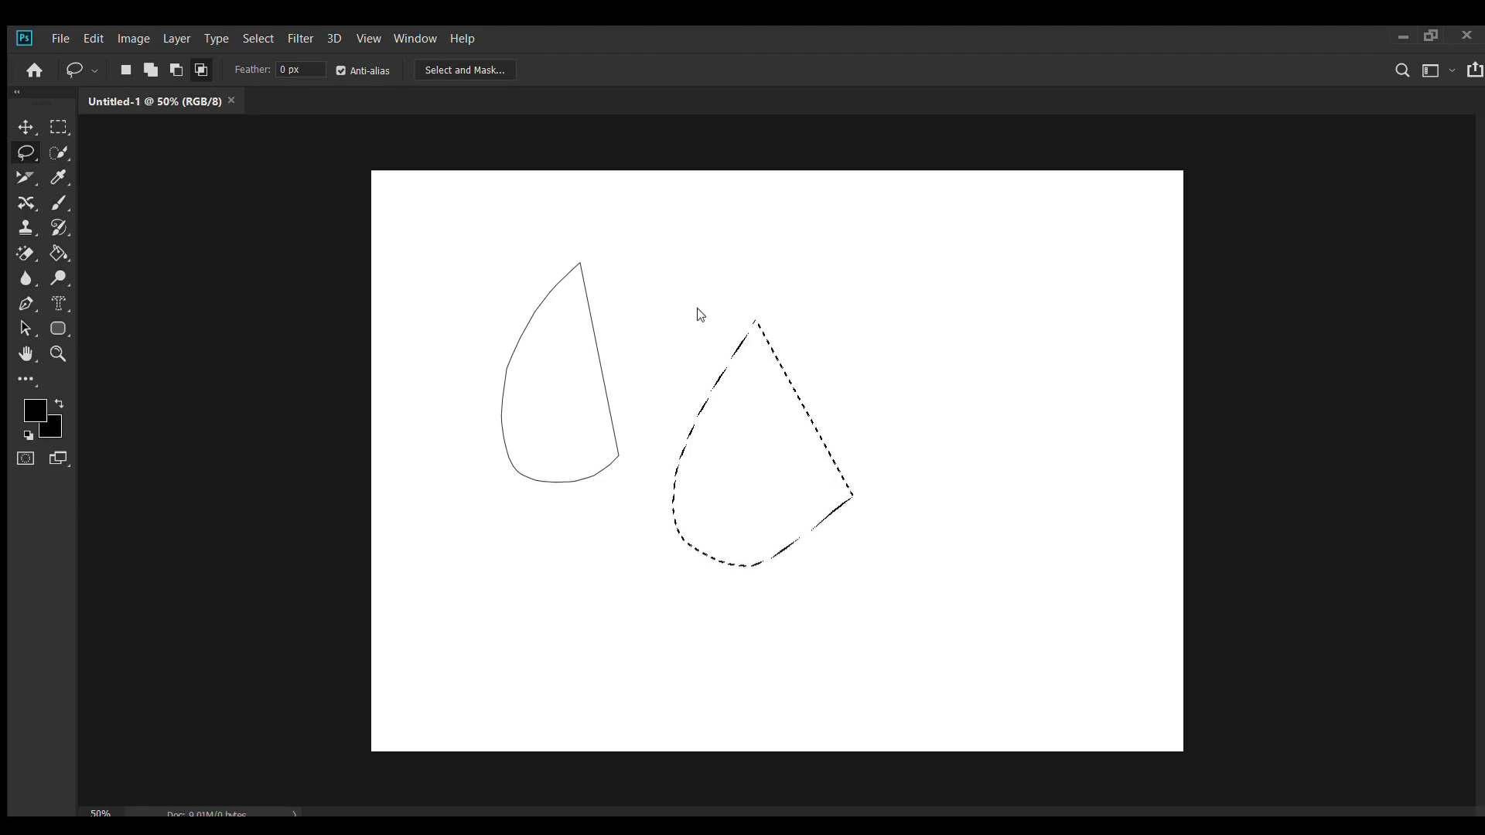
left_click(735, 337)
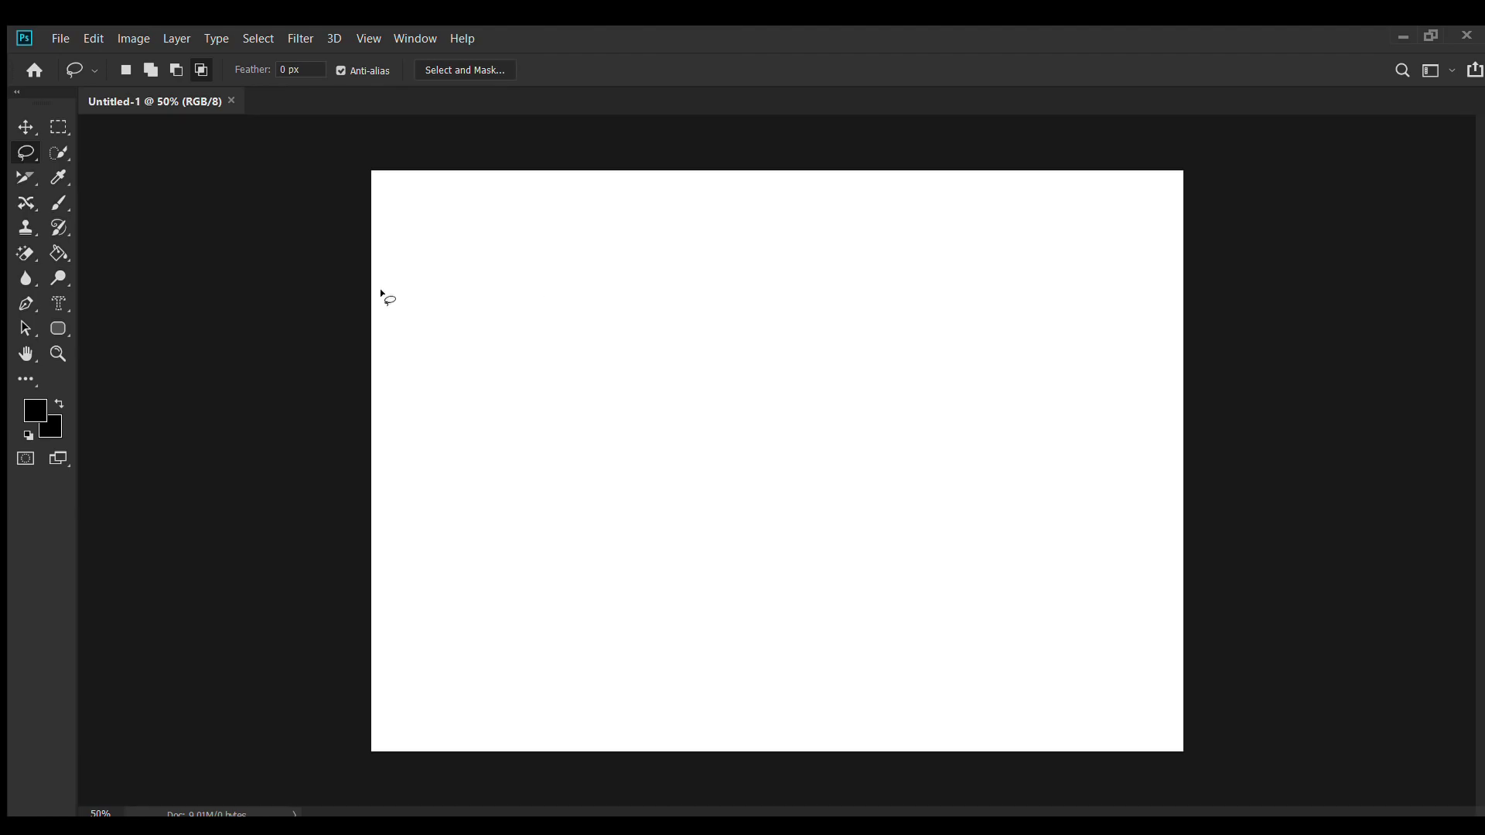
- Try wavy freehand Lasso selections spanning the canvas's upper part and clear the leftover intersection
mouse_move(369, 306)
left_mouse_down()
mouse_move(471, 218)
mouse_move(507, 221)
mouse_move(542, 301)
mouse_move(609, 175)
mouse_move(692, 266)
mouse_move(722, 274)
mouse_move(770, 190)
mouse_move(816, 327)
mouse_move(823, 180)
mouse_move(956, 289)
mouse_move(892, 188)
mouse_move(995, 279)
mouse_move(1065, 213)
mouse_move(1114, 263)
mouse_move(1179, 263)
left_mouse_up()
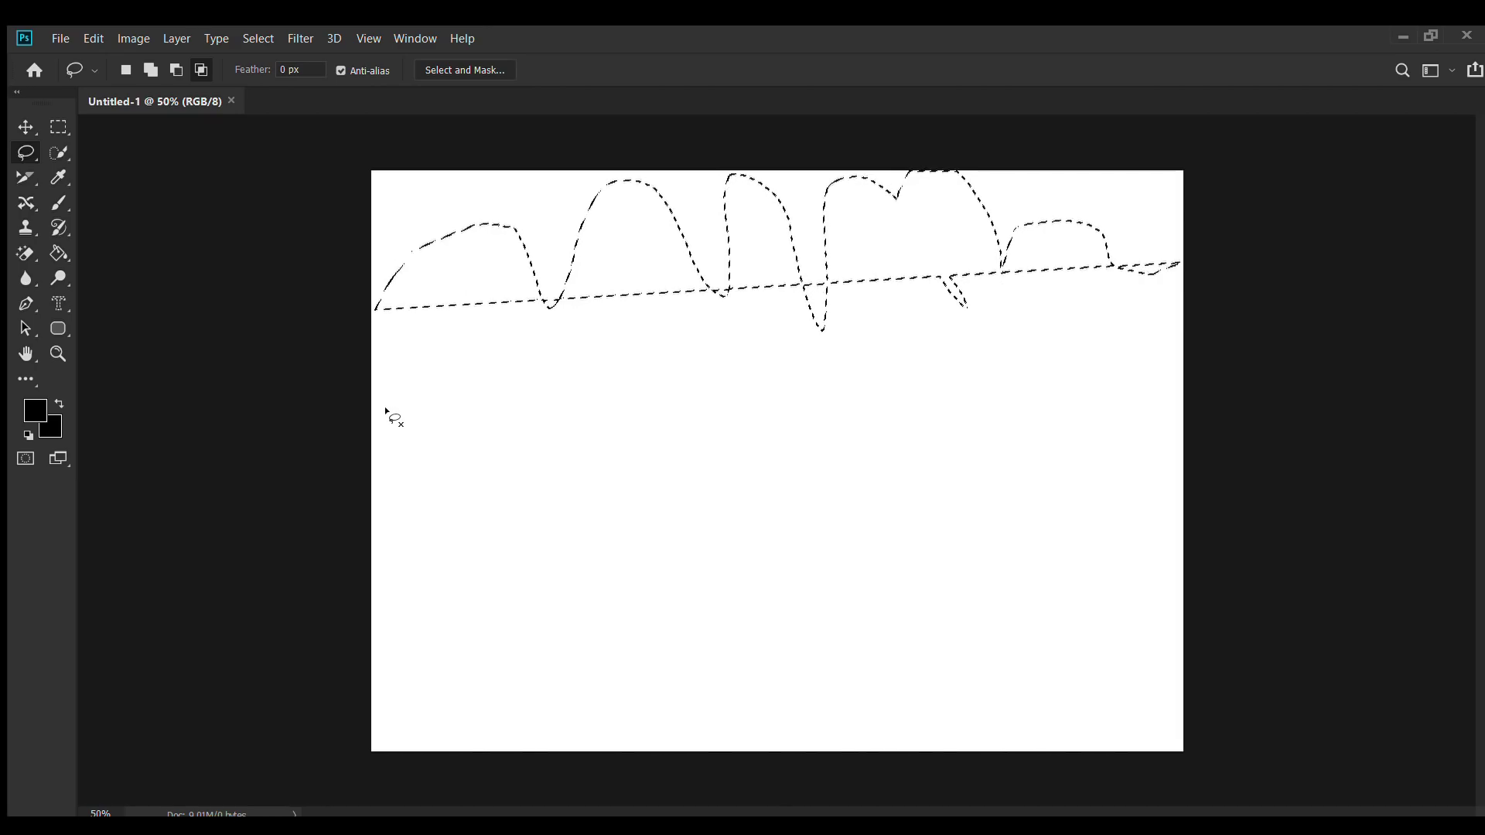
key("i")
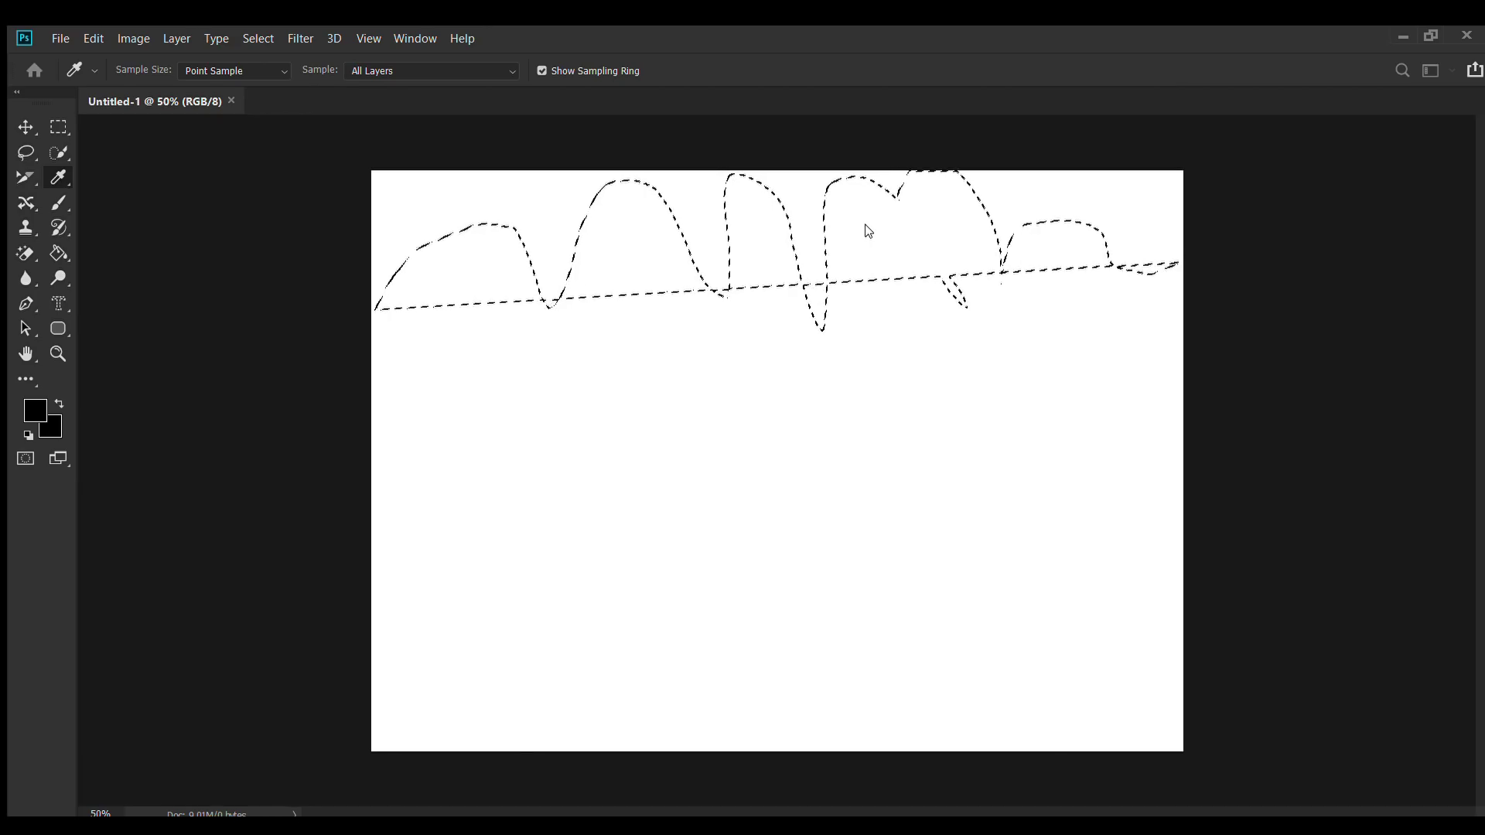
key("l")
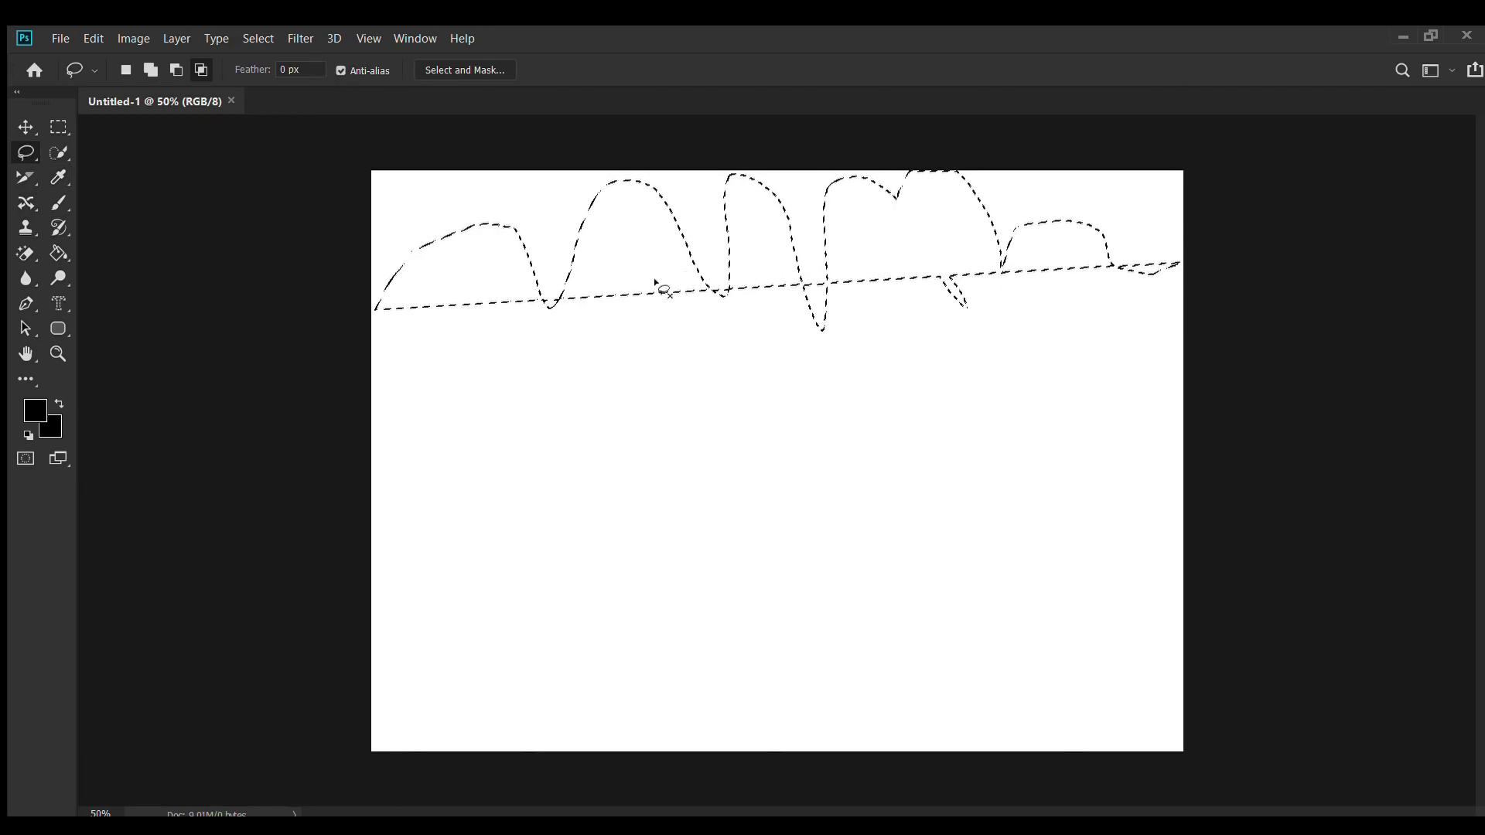
mouse_move(402, 310)
left_mouse_down()
mouse_move(491, 222)
mouse_move(562, 288)
mouse_move(602, 249)
mouse_move(691, 235)
mouse_move(727, 300)
mouse_move(787, 225)
mouse_move(869, 289)
mouse_move(967, 225)
mouse_move(1044, 280)
mouse_move(1115, 234)
mouse_move(1160, 242)
left_mouse_up()
left_click(1163, 239)
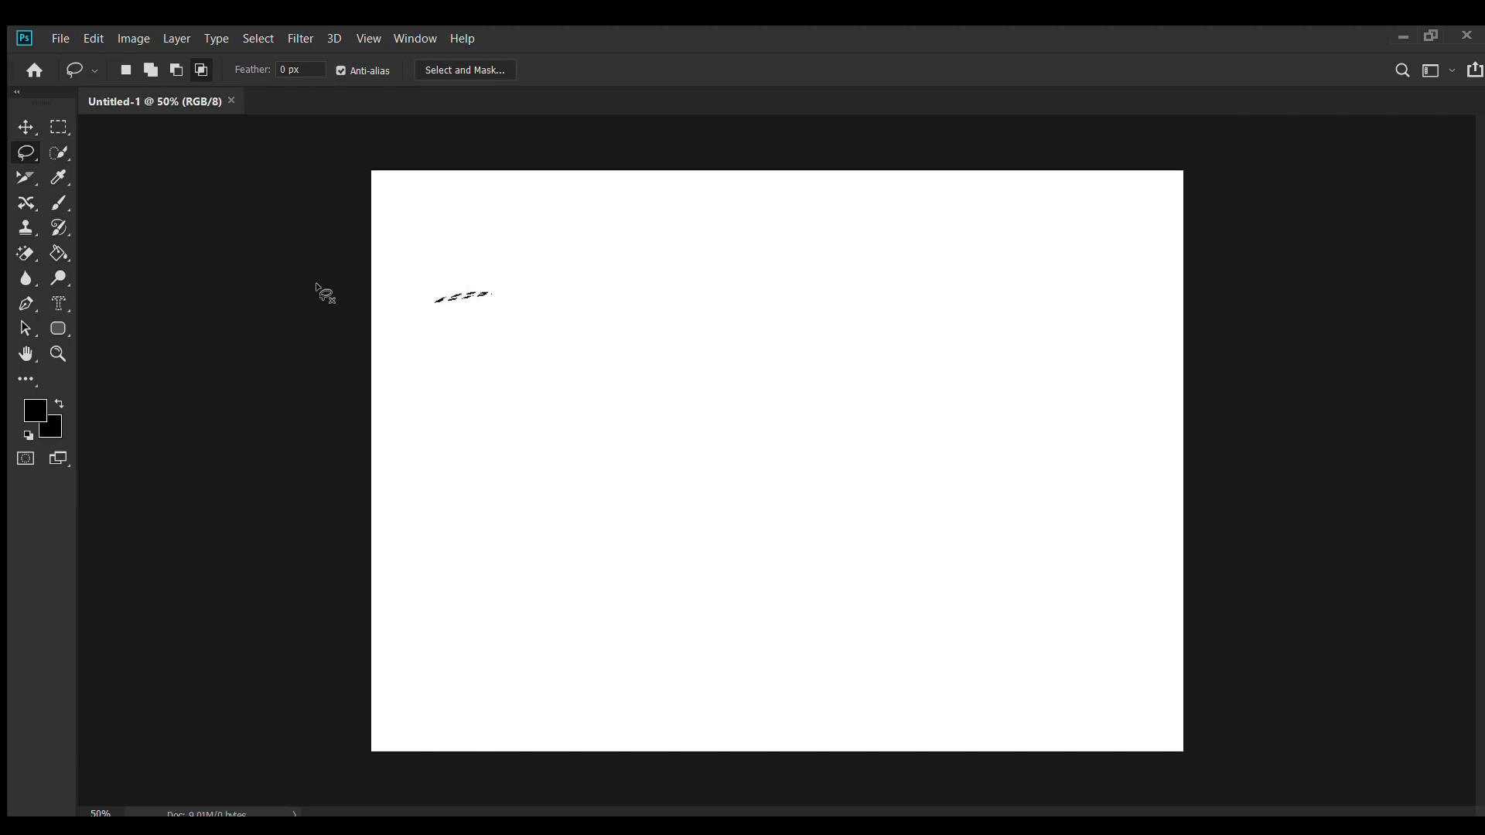
left_click(532, 291)
- Lasso a wavy band across the full width of the canvas's upper part and fill it with the black foreground color
mouse_move(374, 291)
left_mouse_down()
mouse_move(375, 237)
mouse_move(432, 181)
mouse_move(466, 170)
mouse_move(553, 258)
mouse_move(552, 204)
mouse_move(578, 175)
mouse_move(632, 175)
mouse_move(686, 264)
mouse_move(740, 171)
mouse_move(902, 259)
mouse_move(931, 189)
mouse_move(984, 180)
mouse_move(1042, 253)
mouse_move(1071, 250)
mouse_move(1158, 163)
mouse_move(1182, 166)
mouse_move(1192, 213)
mouse_move(1161, 279)
left_mouse_up()
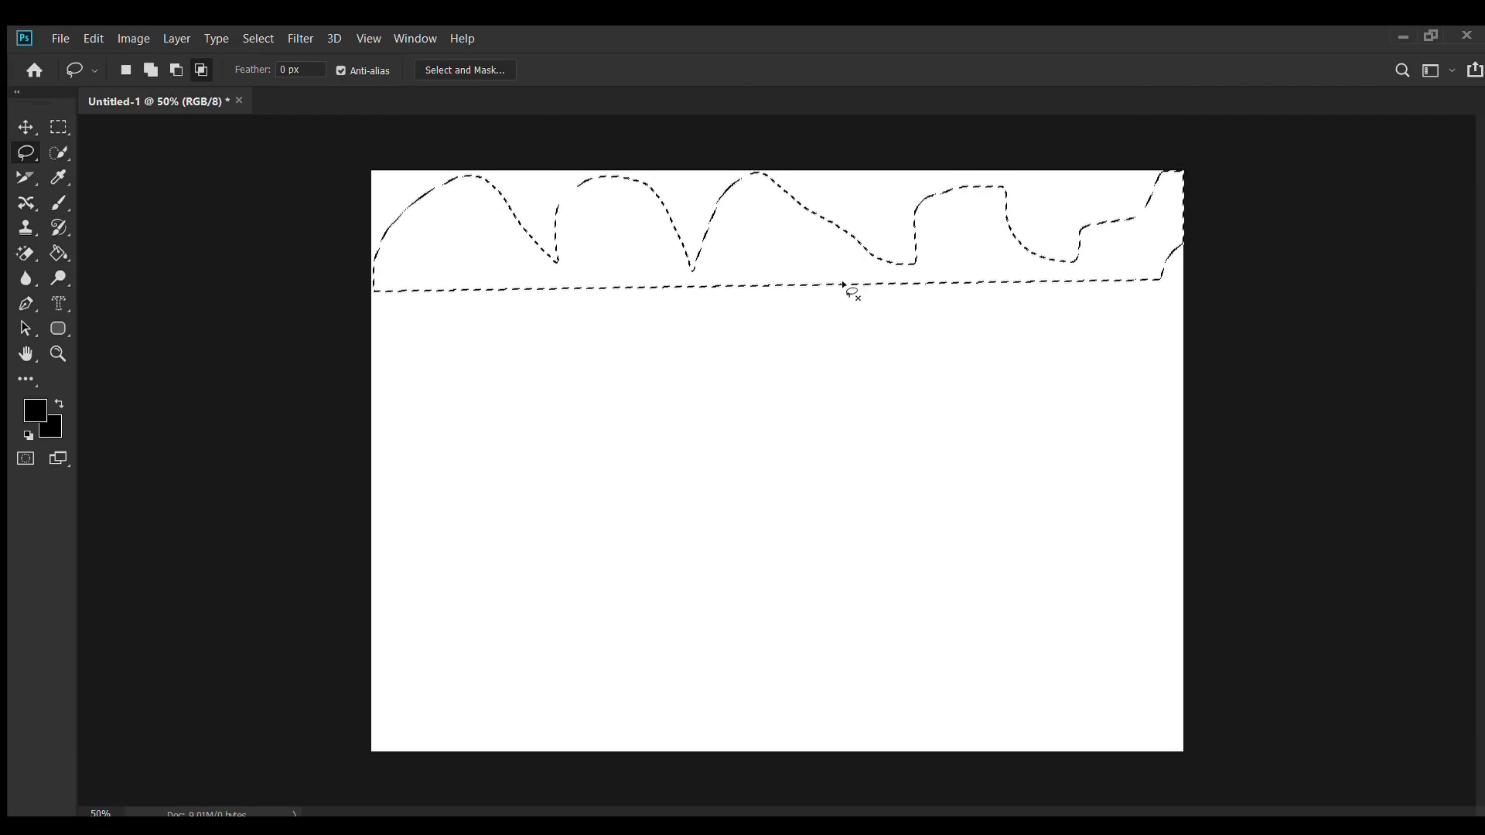
key("i")
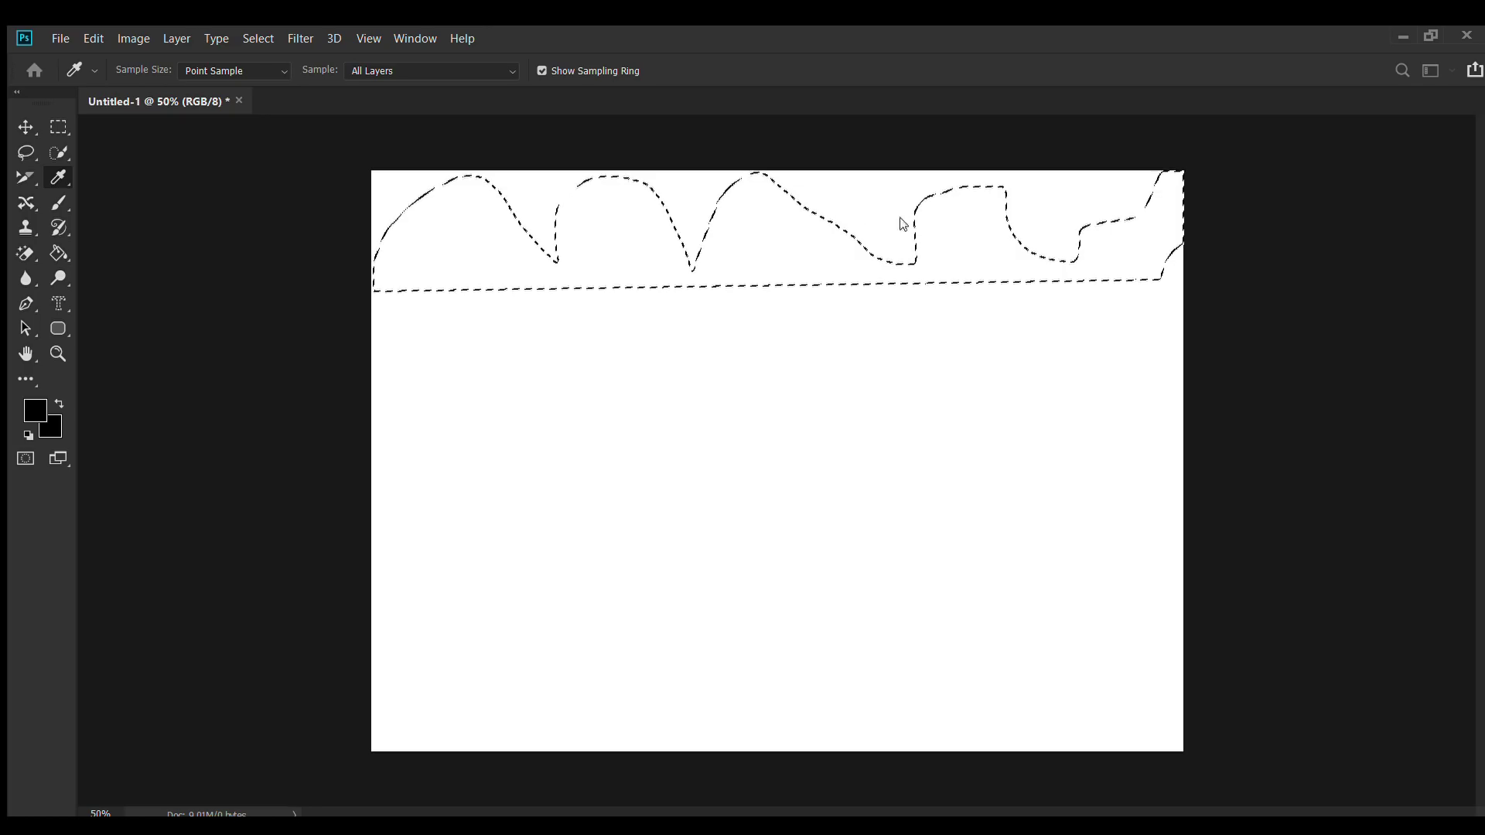
key("l")
key("alt+BackSpace")
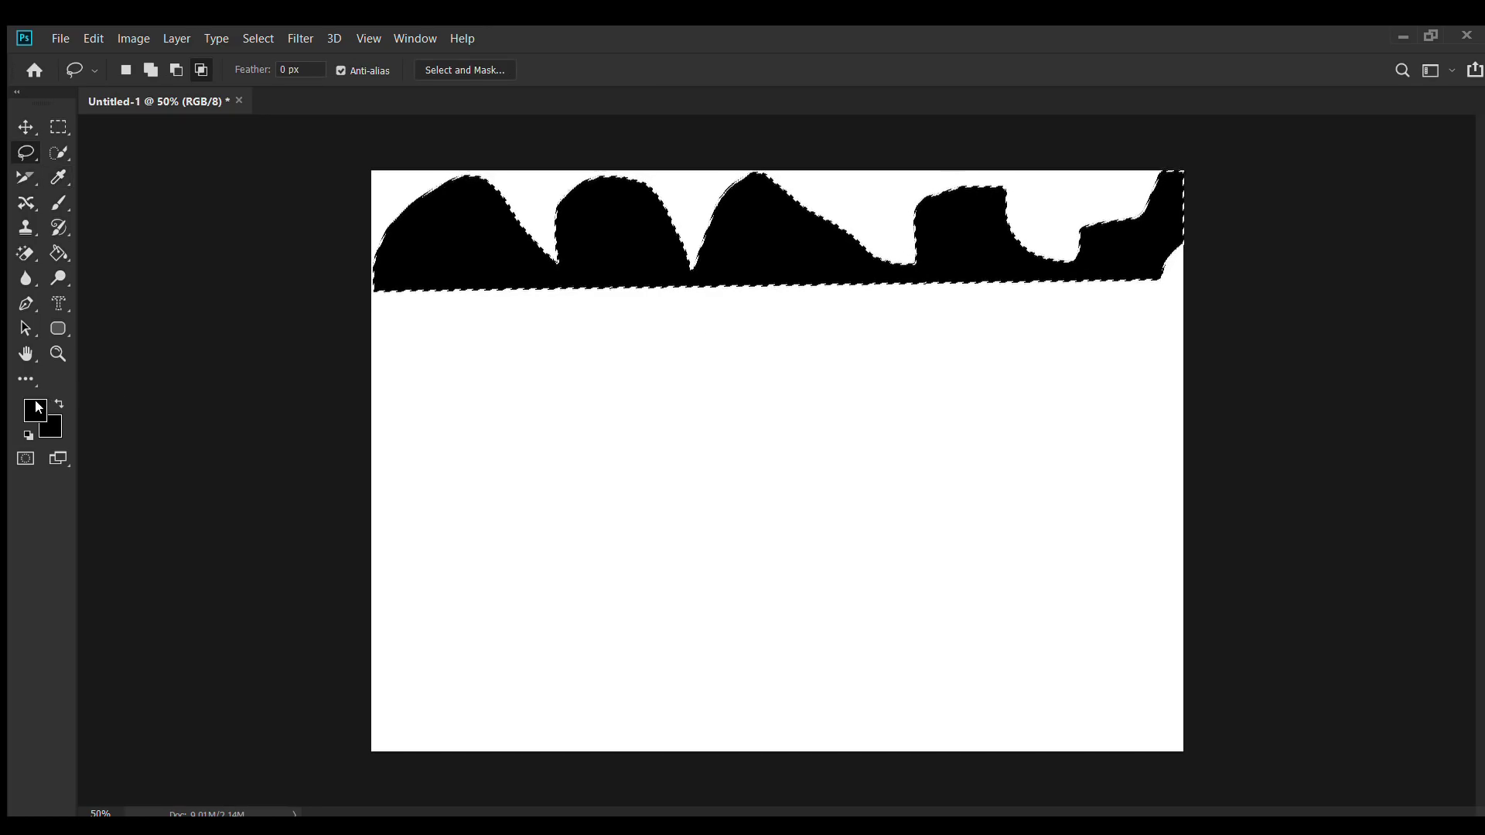
- Set the foreground color to a very dark reddish brown and refill the wavy band with it
key("i")
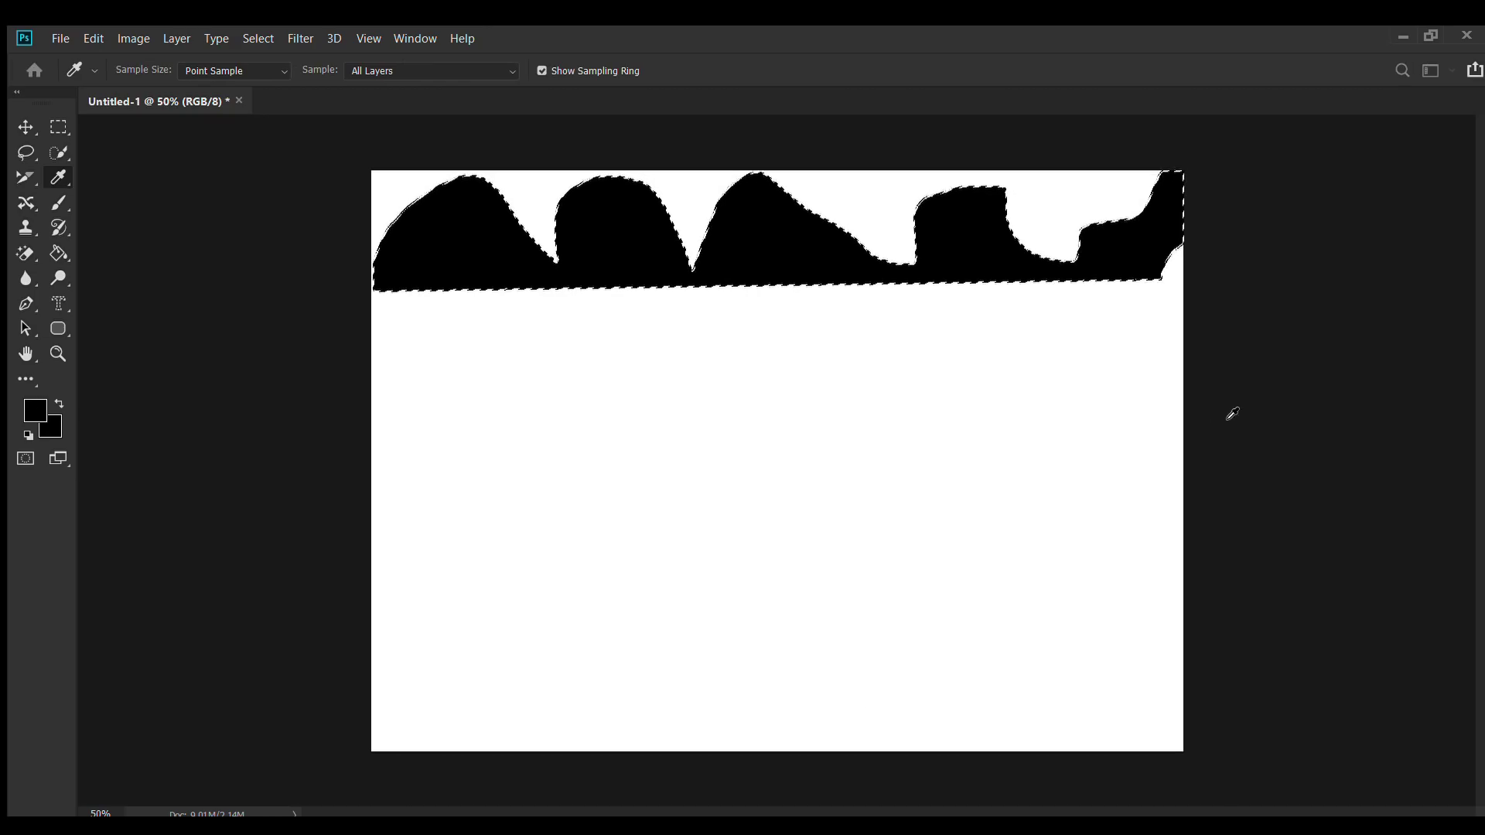
key("l")
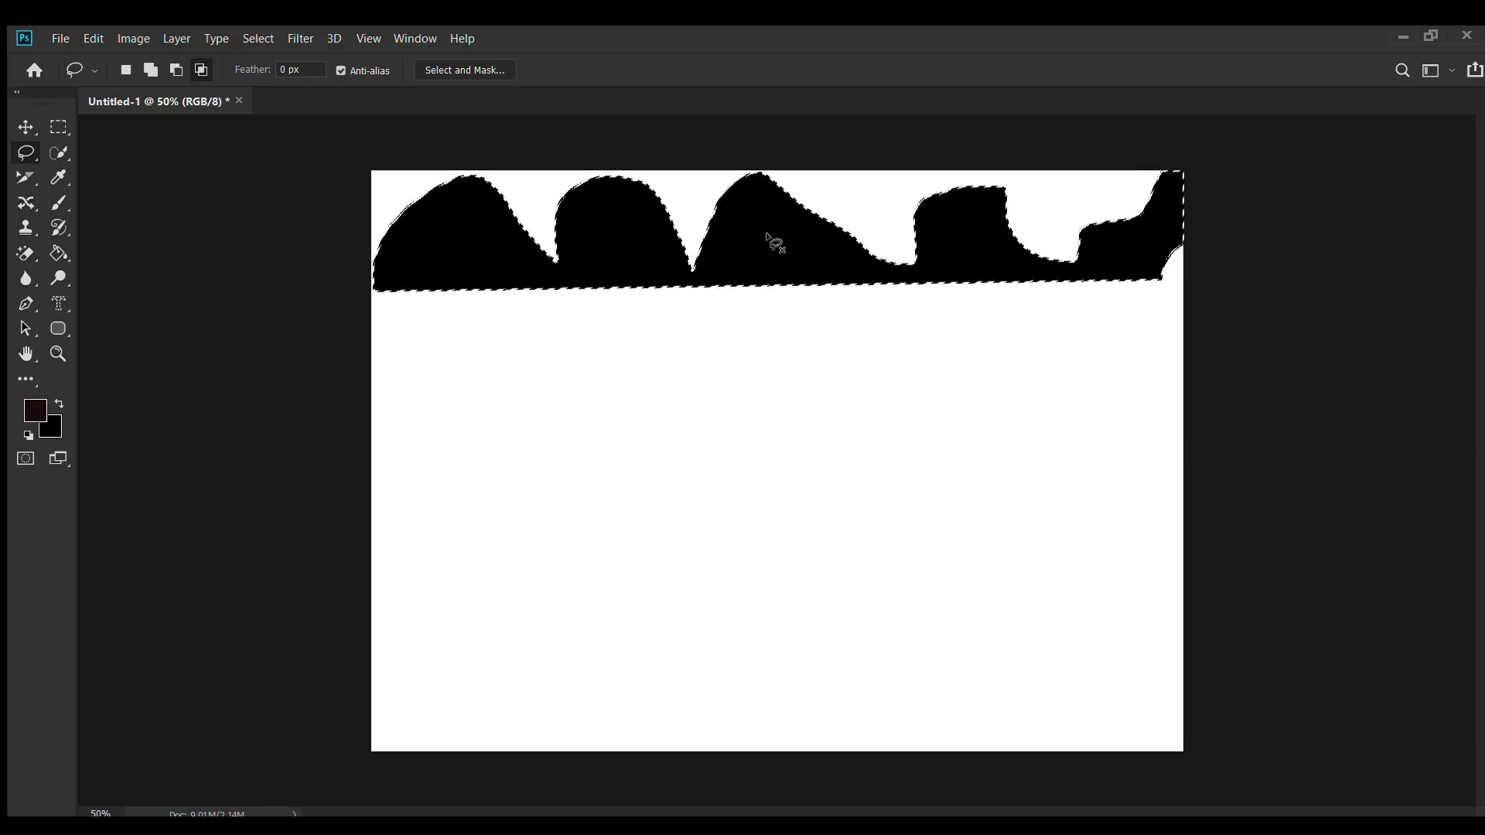
key("i")
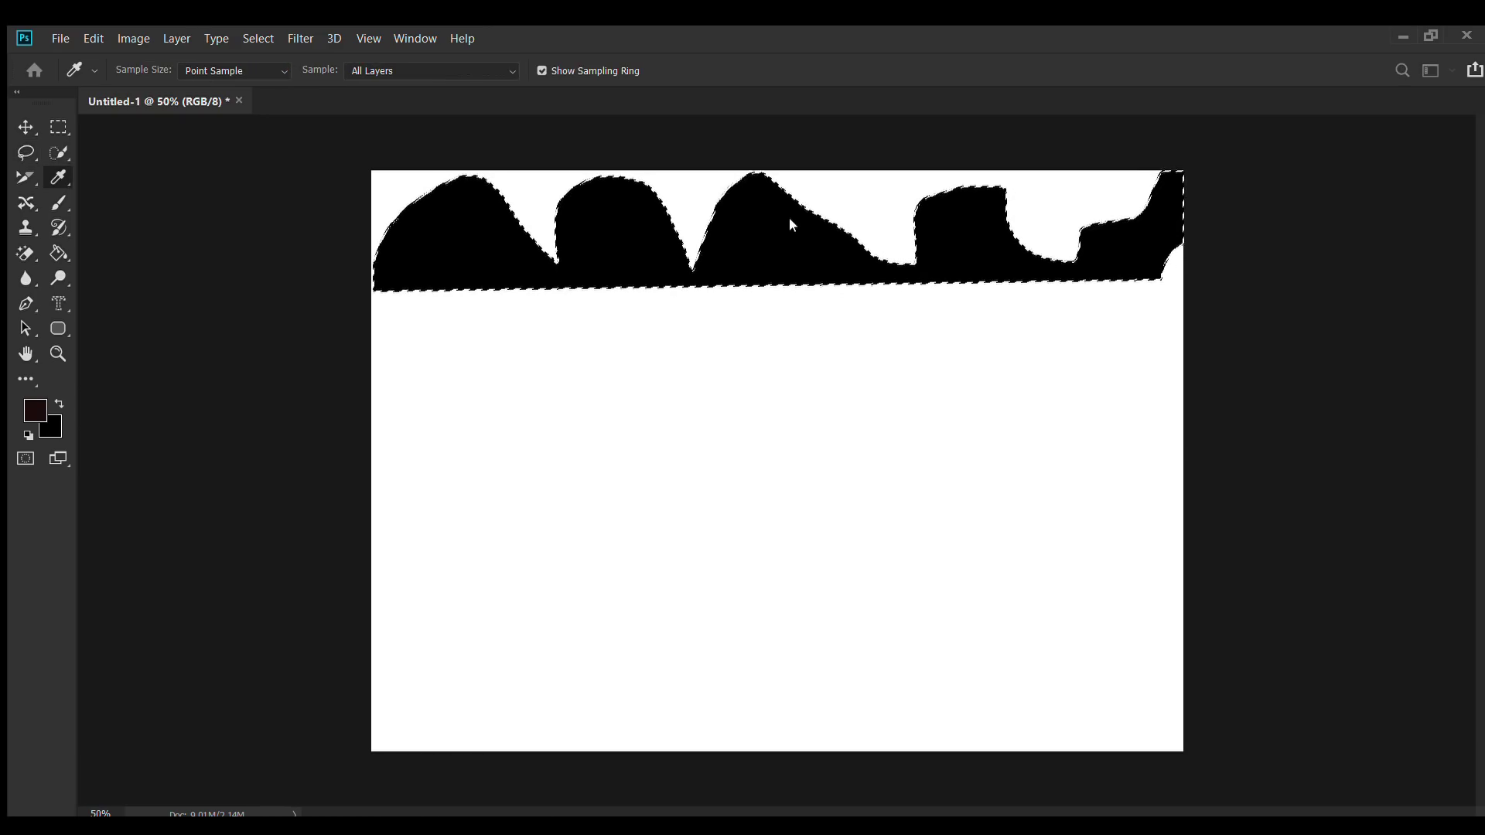
key("l")
key("alt+BackSpace")
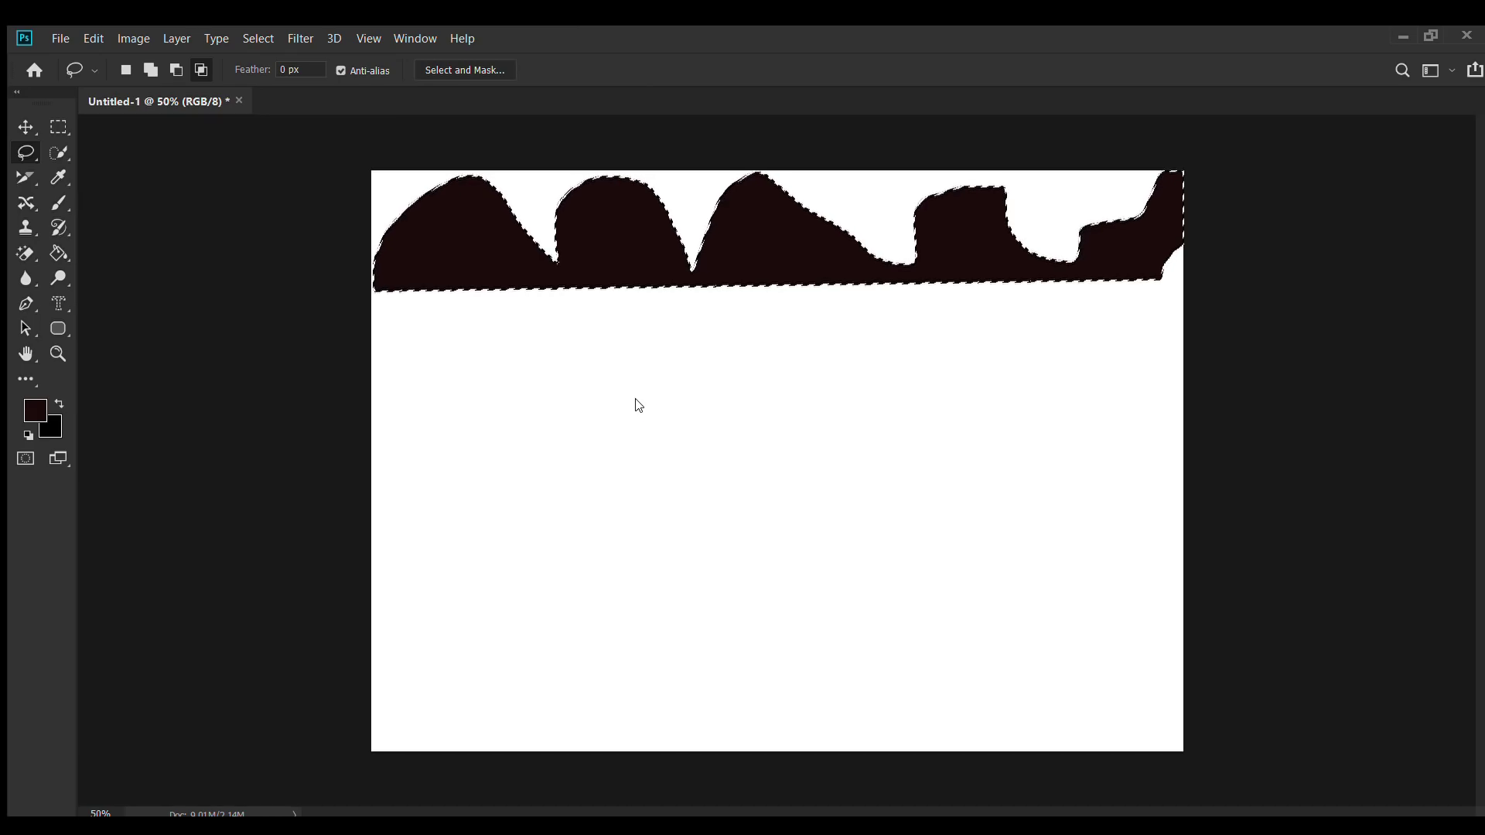
- Clear the band's selection and lasso a rounded freehand shape on the white area below the band's left part
left_click_drag(373, 298, 442, 160)
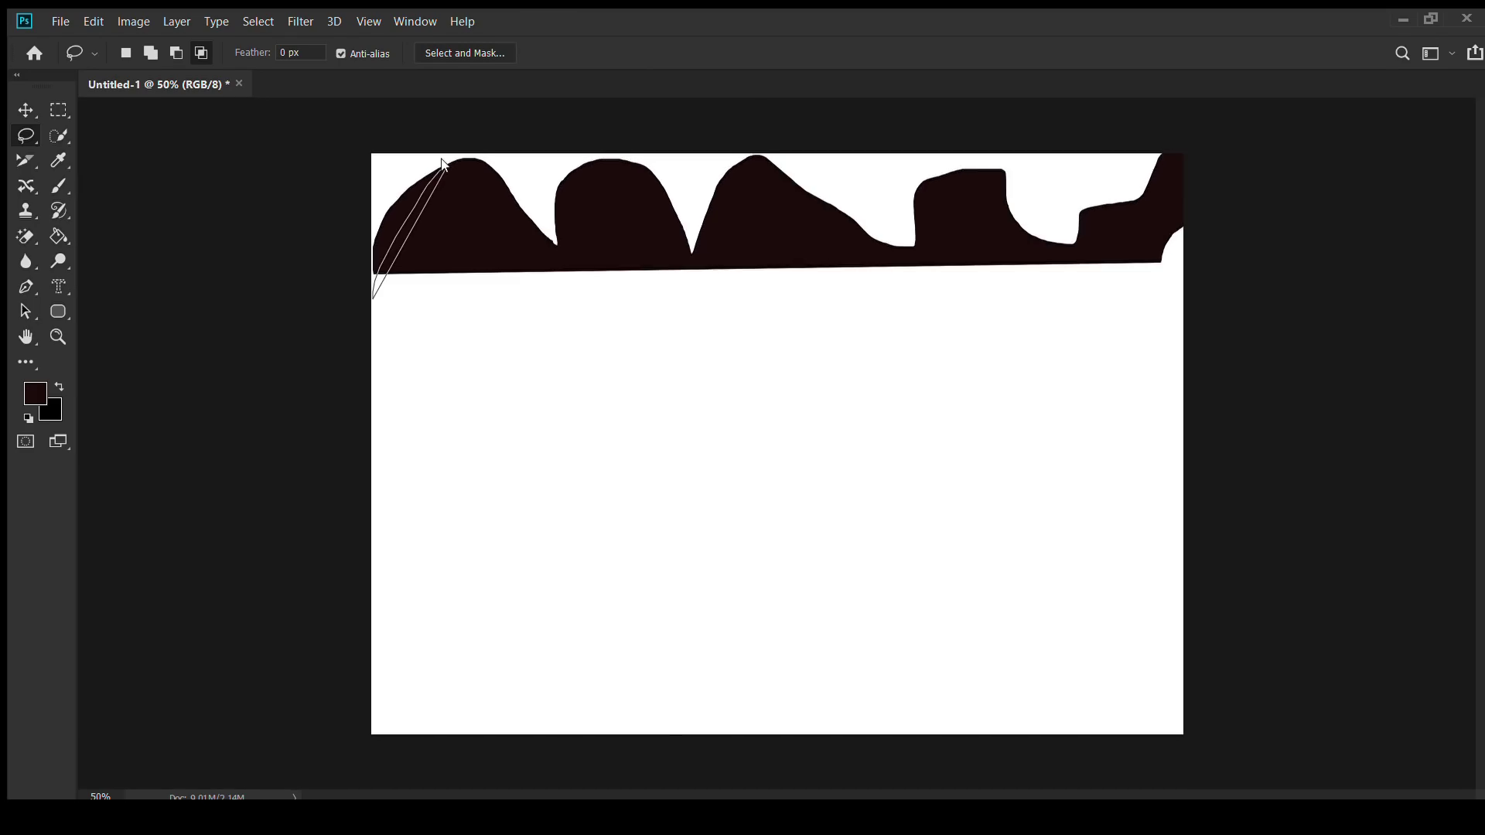
left_click(758, 323)
left_click(27, 111)
left_click(24, 136)
mouse_move(434, 424)
left_mouse_down()
mouse_move(506, 388)
mouse_move(565, 430)
mouse_move(587, 472)
mouse_move(534, 522)
left_mouse_up()
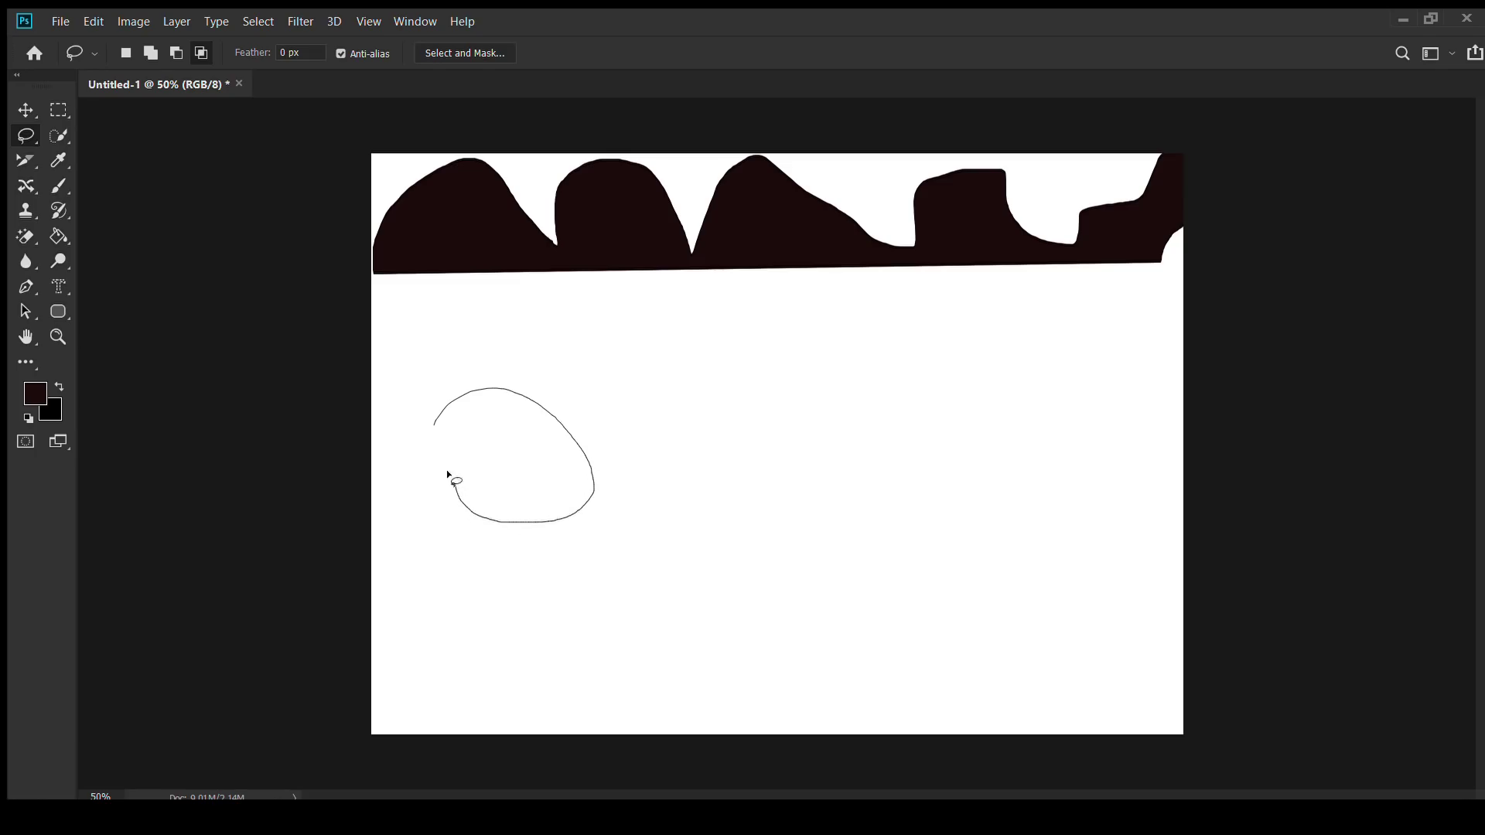
left_click_drag(512, 394, 514, 391)
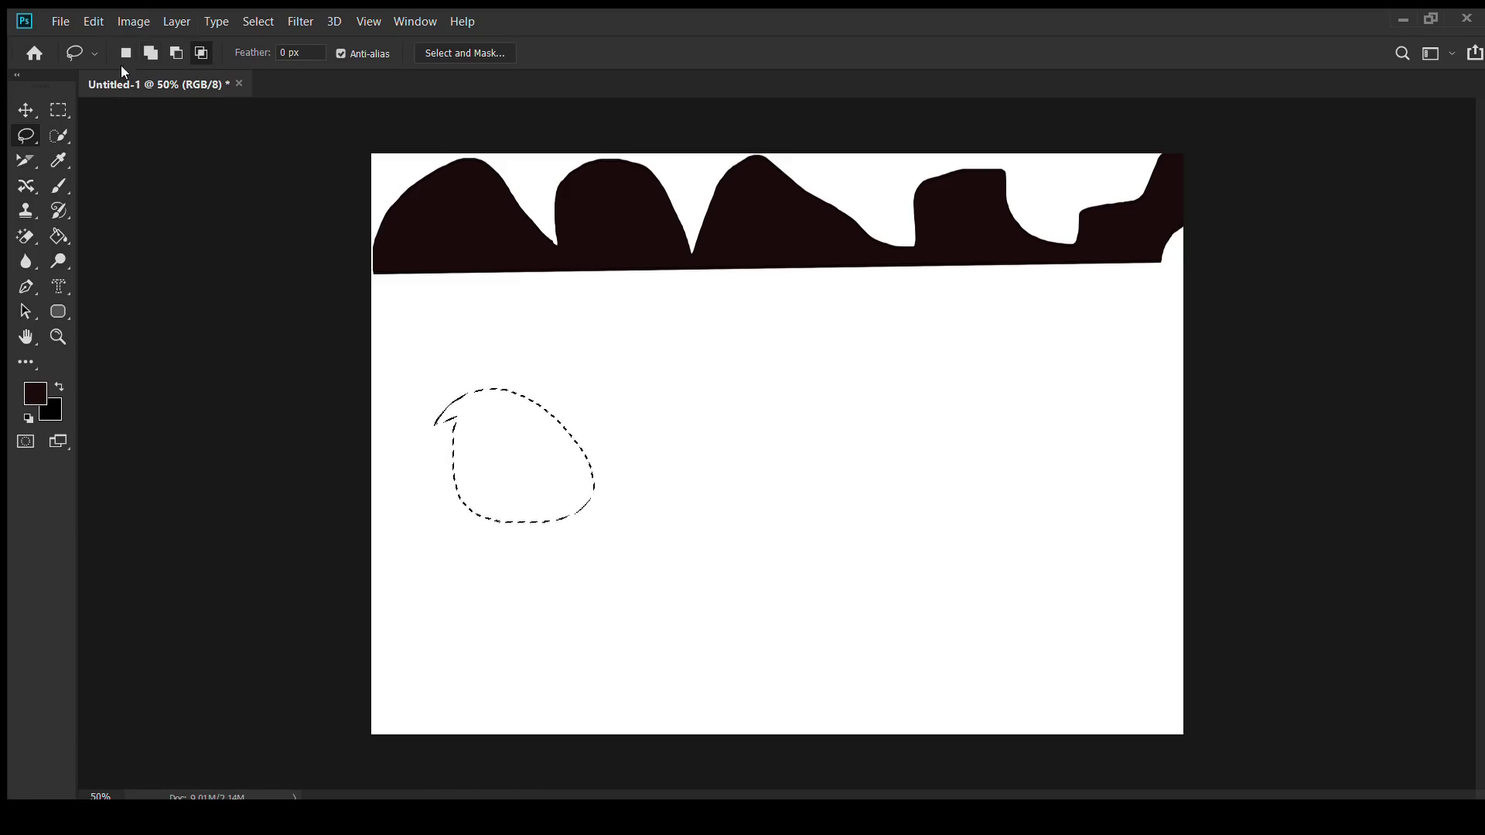
- In Add to Selection mode, lasso petal-like spikes around the rounded selection and a larger lobe at its upper left
left_click(126, 53)
left_click_drag(514, 448, 532, 404)
mouse_move(463, 448)
left_mouse_down()
mouse_move(405, 448)
mouse_move(459, 451)
left_mouse_up()
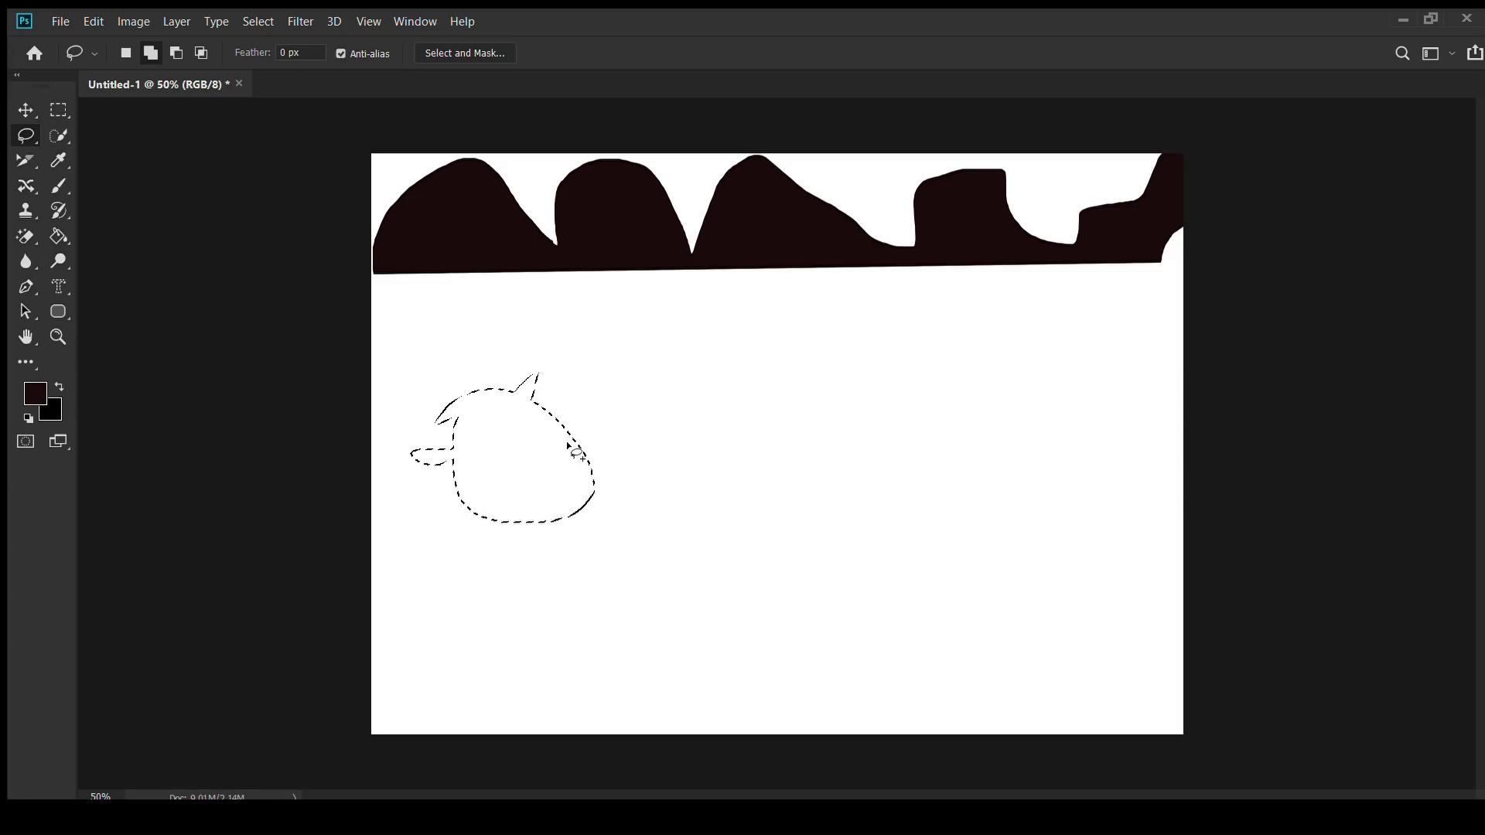
left_click_drag(554, 427, 587, 374)
left_click_drag(558, 425, 560, 427)
mouse_move(437, 487)
left_mouse_down()
mouse_move(418, 519)
mouse_move(422, 533)
mouse_move(455, 474)
mouse_move(458, 570)
left_mouse_up()
mouse_move(513, 487)
left_mouse_down()
mouse_move(555, 557)
mouse_move(518, 491)
mouse_move(628, 515)
mouse_move(563, 492)
mouse_move(650, 453)
mouse_move(569, 470)
mouse_move(564, 451)
mouse_move(592, 458)
mouse_move(630, 434)
left_mouse_up()
mouse_move(474, 401)
left_mouse_down()
mouse_move(420, 363)
mouse_move(484, 362)
mouse_move(476, 399)
left_mouse_up()
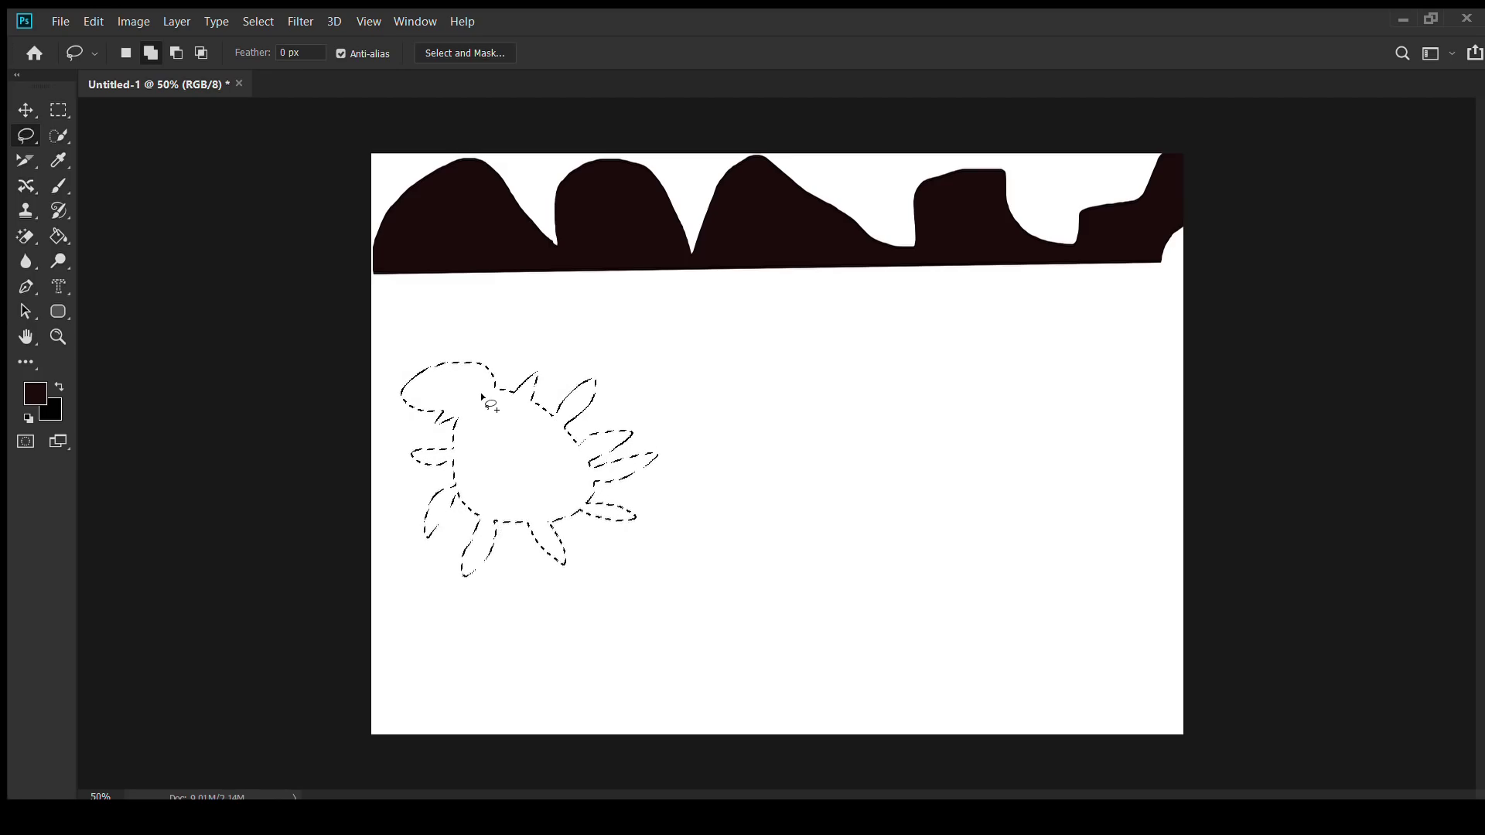
- In Subtract from Selection mode, lasso away the lobe and spikes until only a small, roughly triangular selection remains
left_click(174, 53)
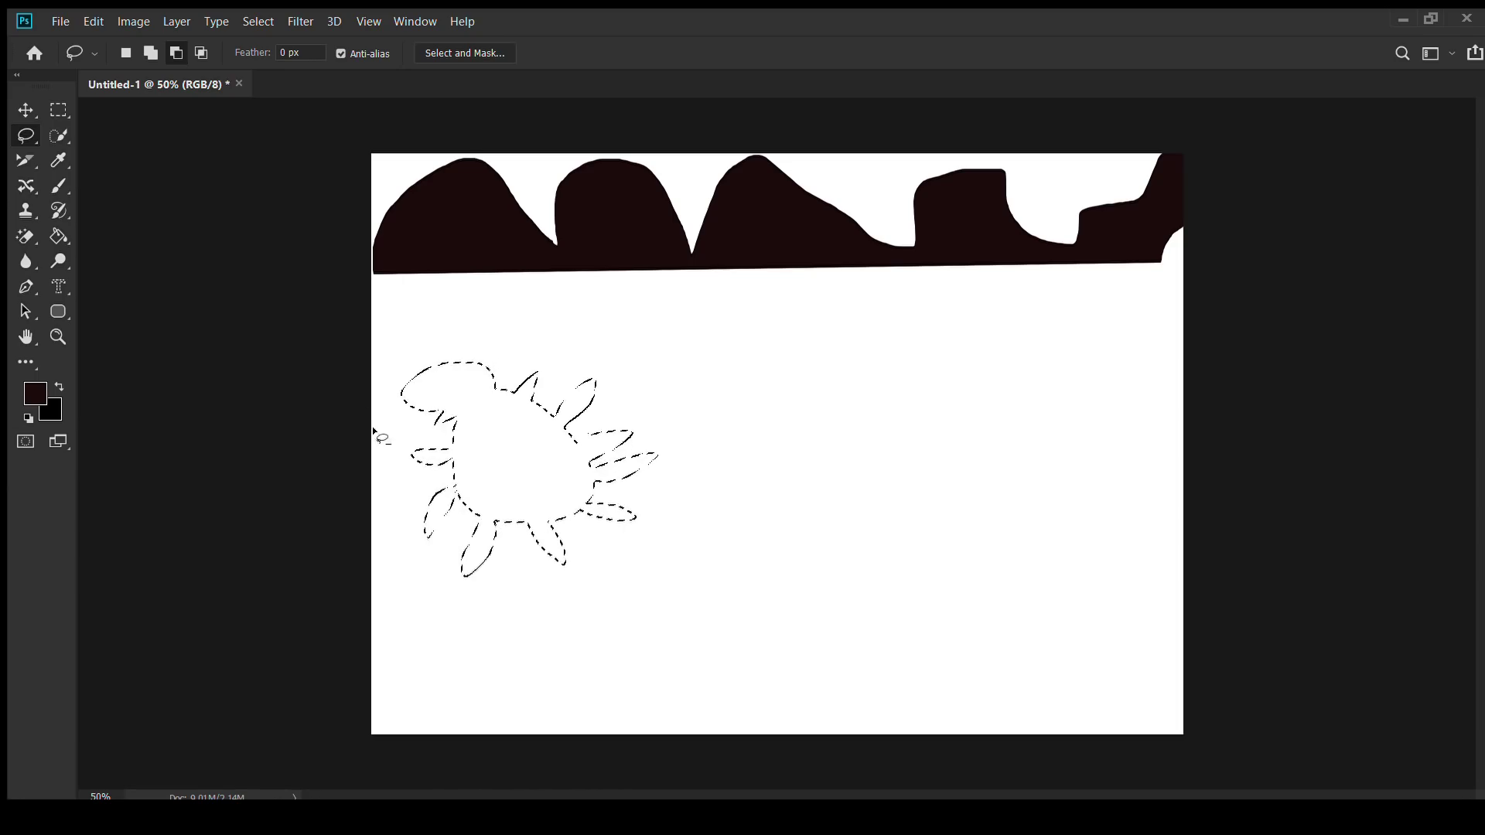
left_click_drag(462, 433, 418, 420)
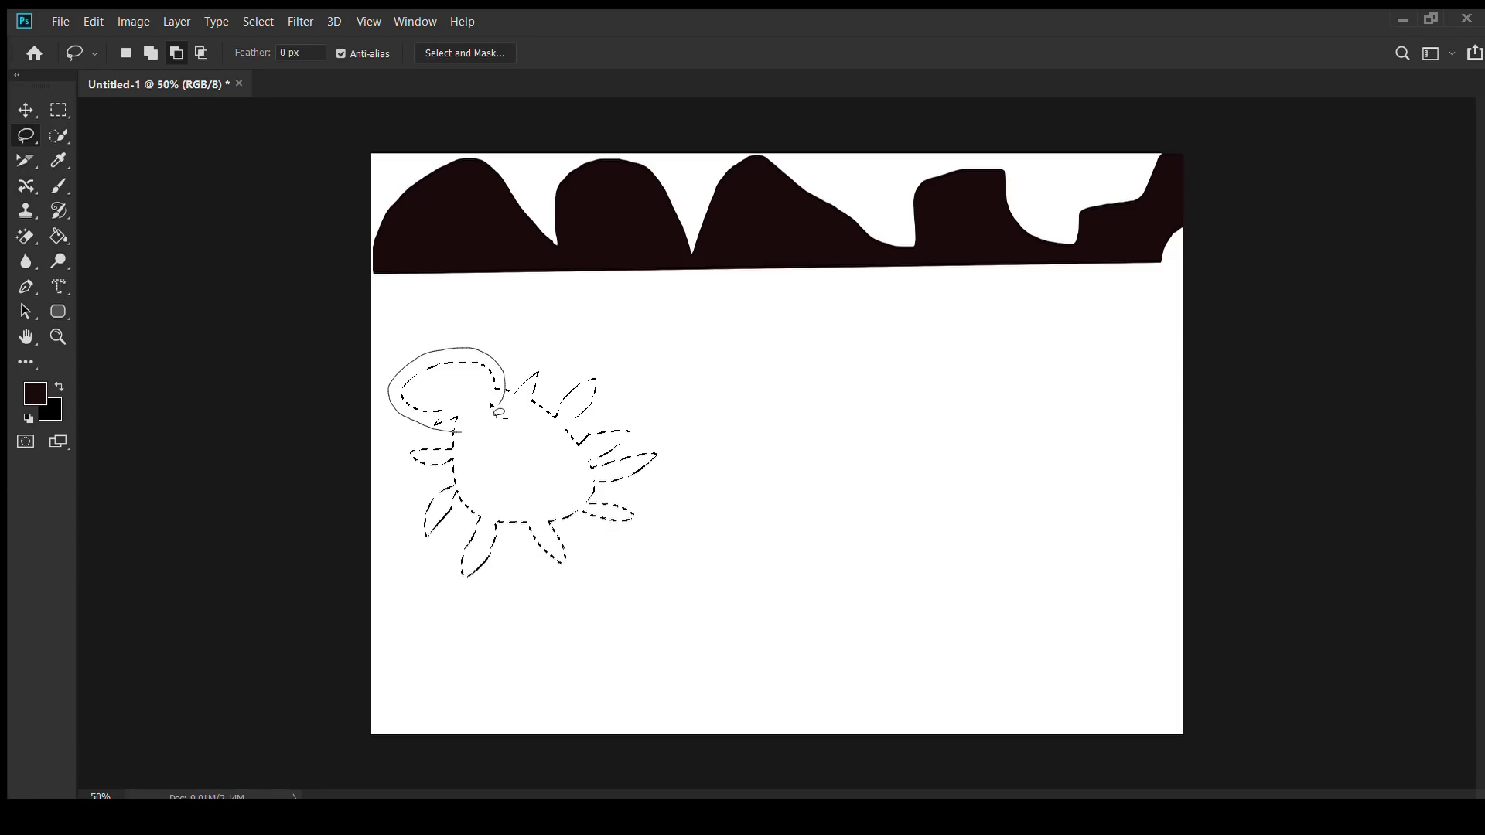
left_click_drag(467, 428, 468, 429)
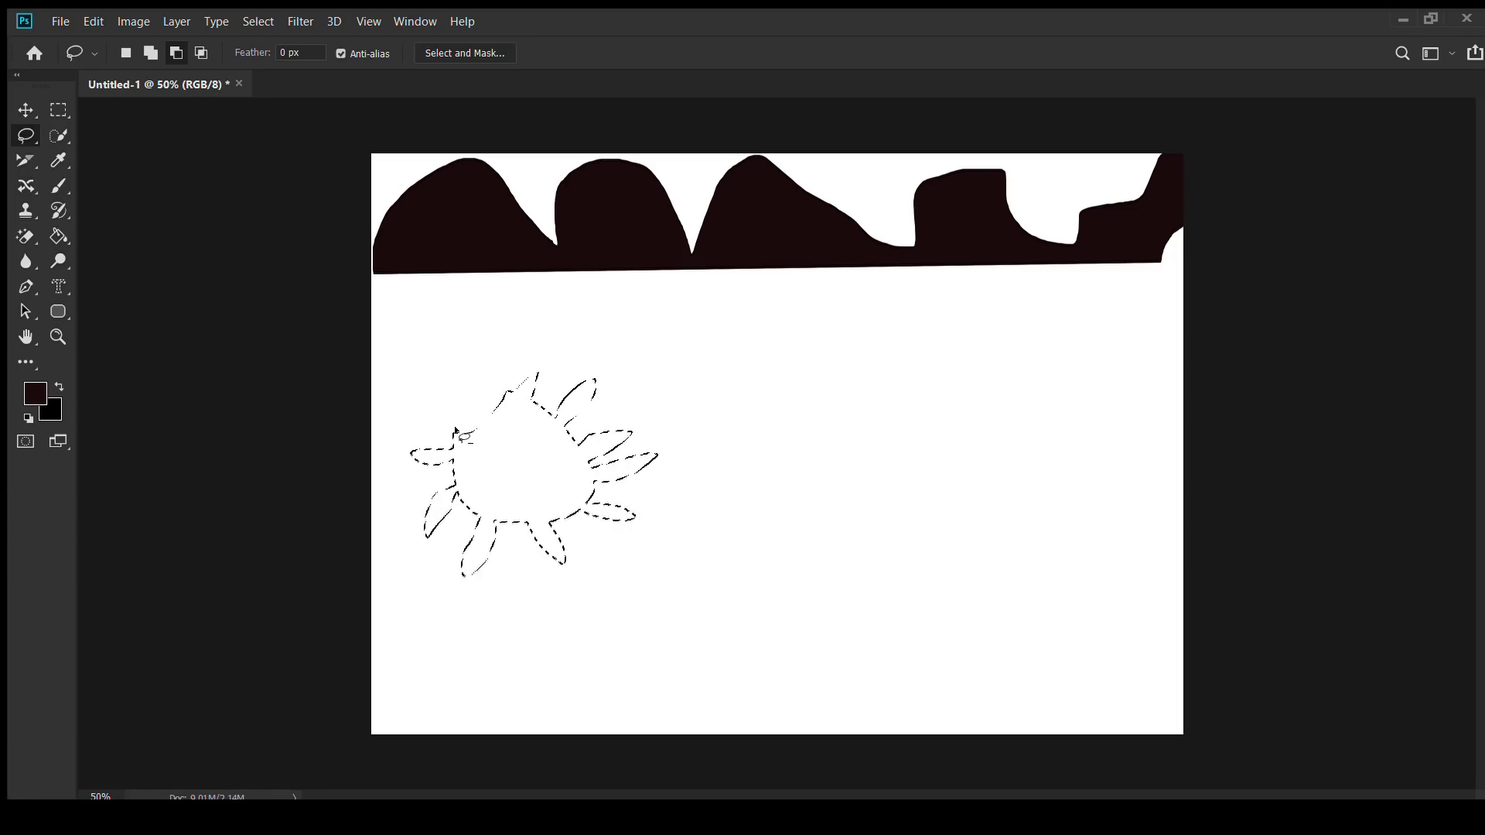
mouse_move(402, 435)
left_mouse_down()
mouse_move(415, 470)
mouse_move(439, 473)
mouse_move(557, 381)
left_mouse_up()
left_click_drag(406, 430, 401, 438)
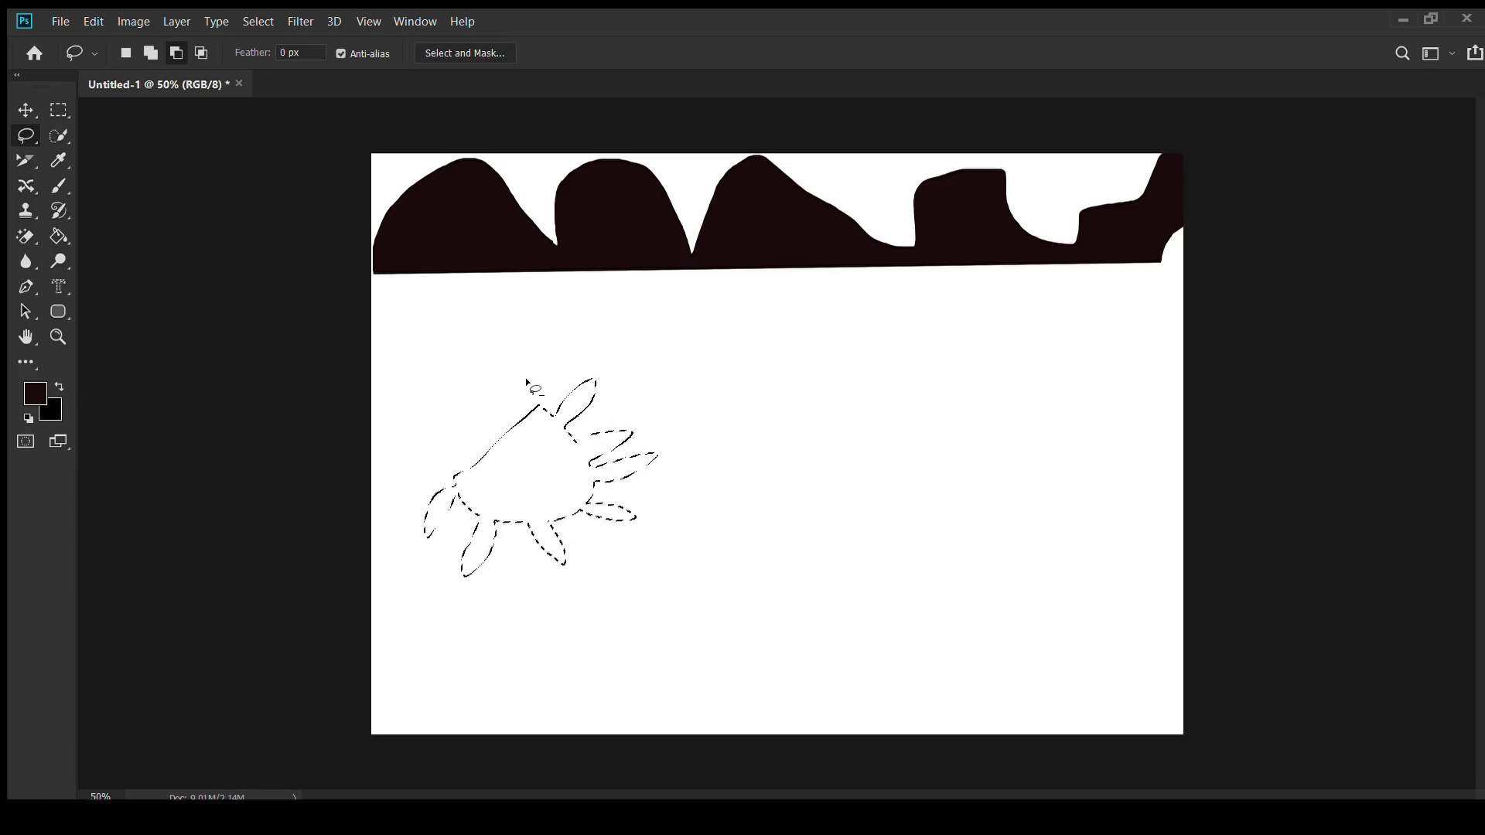
left_click_drag(521, 389, 593, 462)
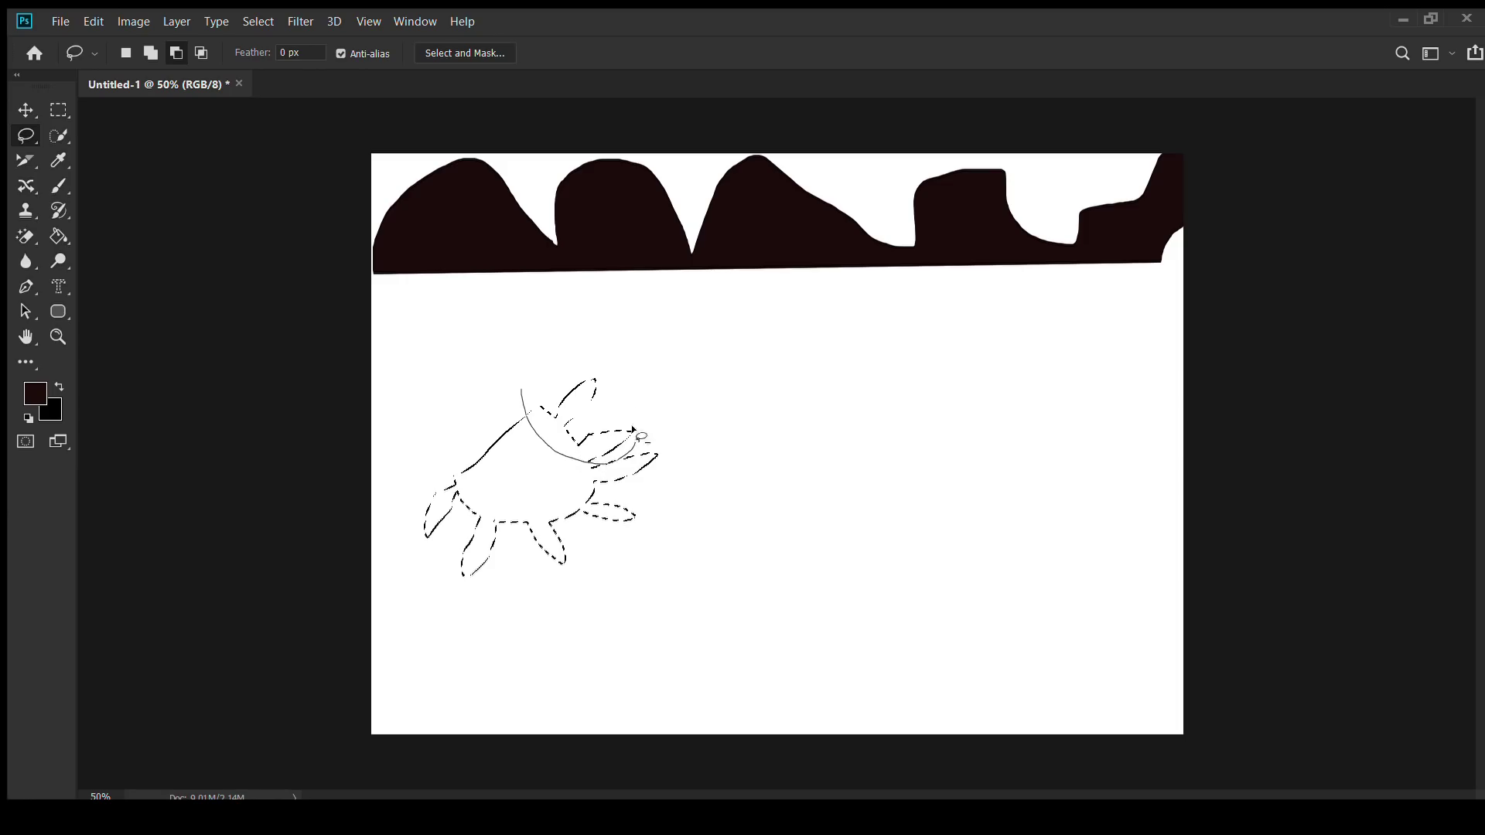
left_click_drag(539, 370, 523, 384)
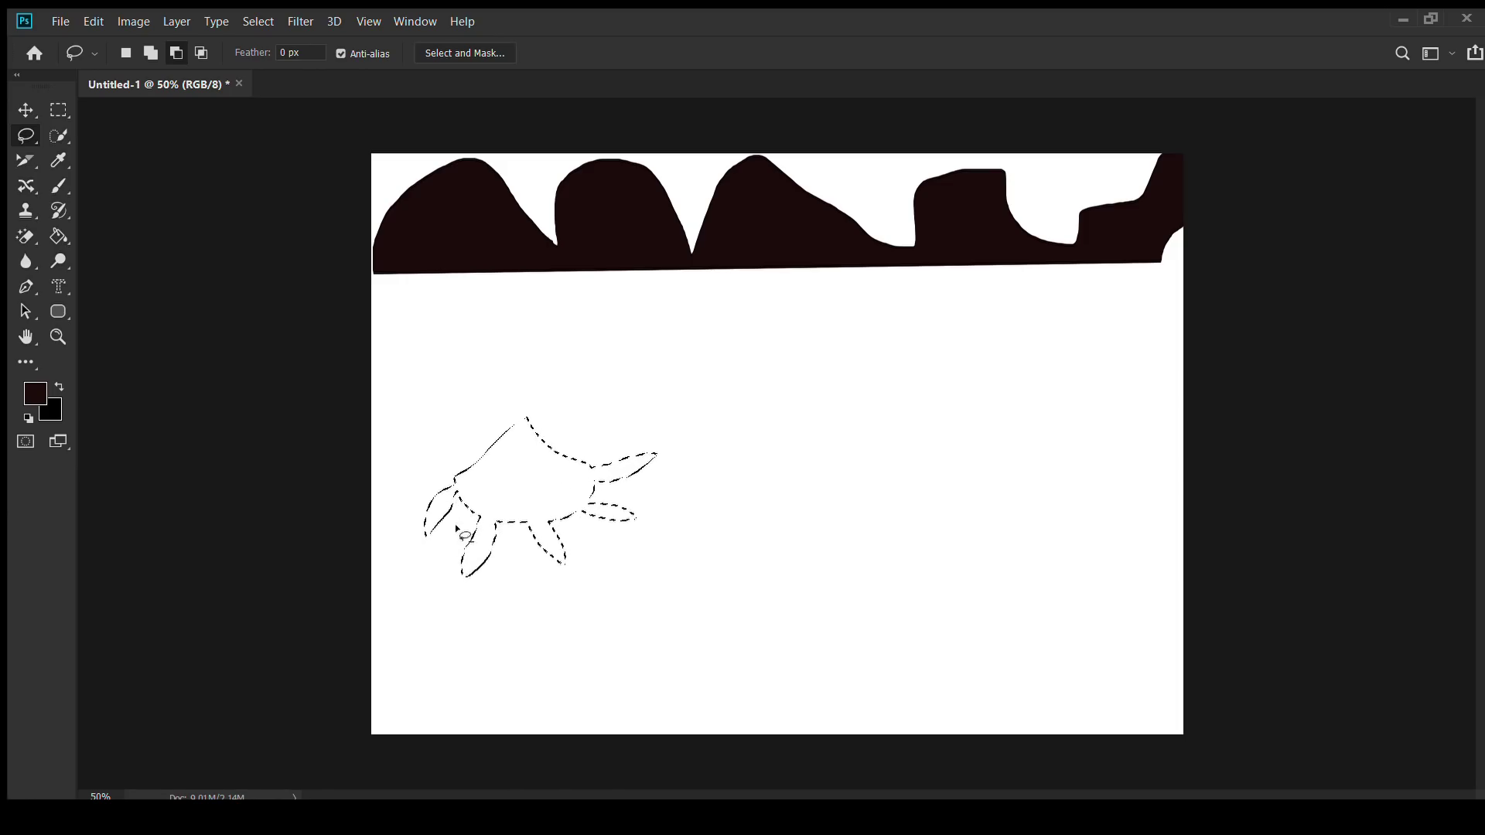
mouse_move(428, 492)
left_mouse_down()
mouse_move(412, 547)
mouse_move(453, 578)
mouse_move(571, 571)
left_mouse_up()
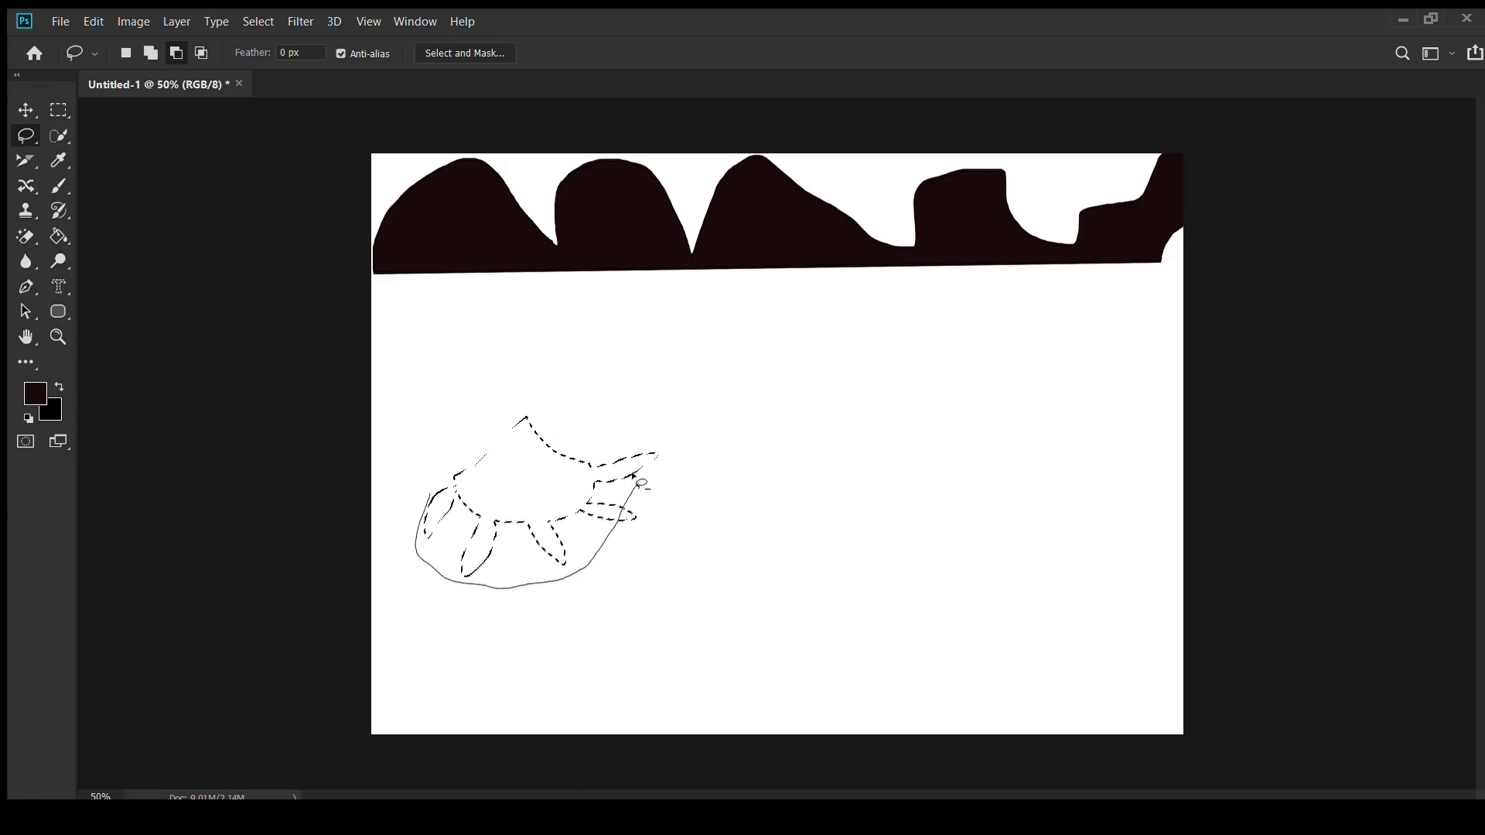
mouse_move(583, 470)
left_mouse_down()
mouse_move(662, 419)
mouse_move(609, 527)
mouse_move(625, 435)
left_mouse_up()
left_click_drag(590, 507, 591, 510)
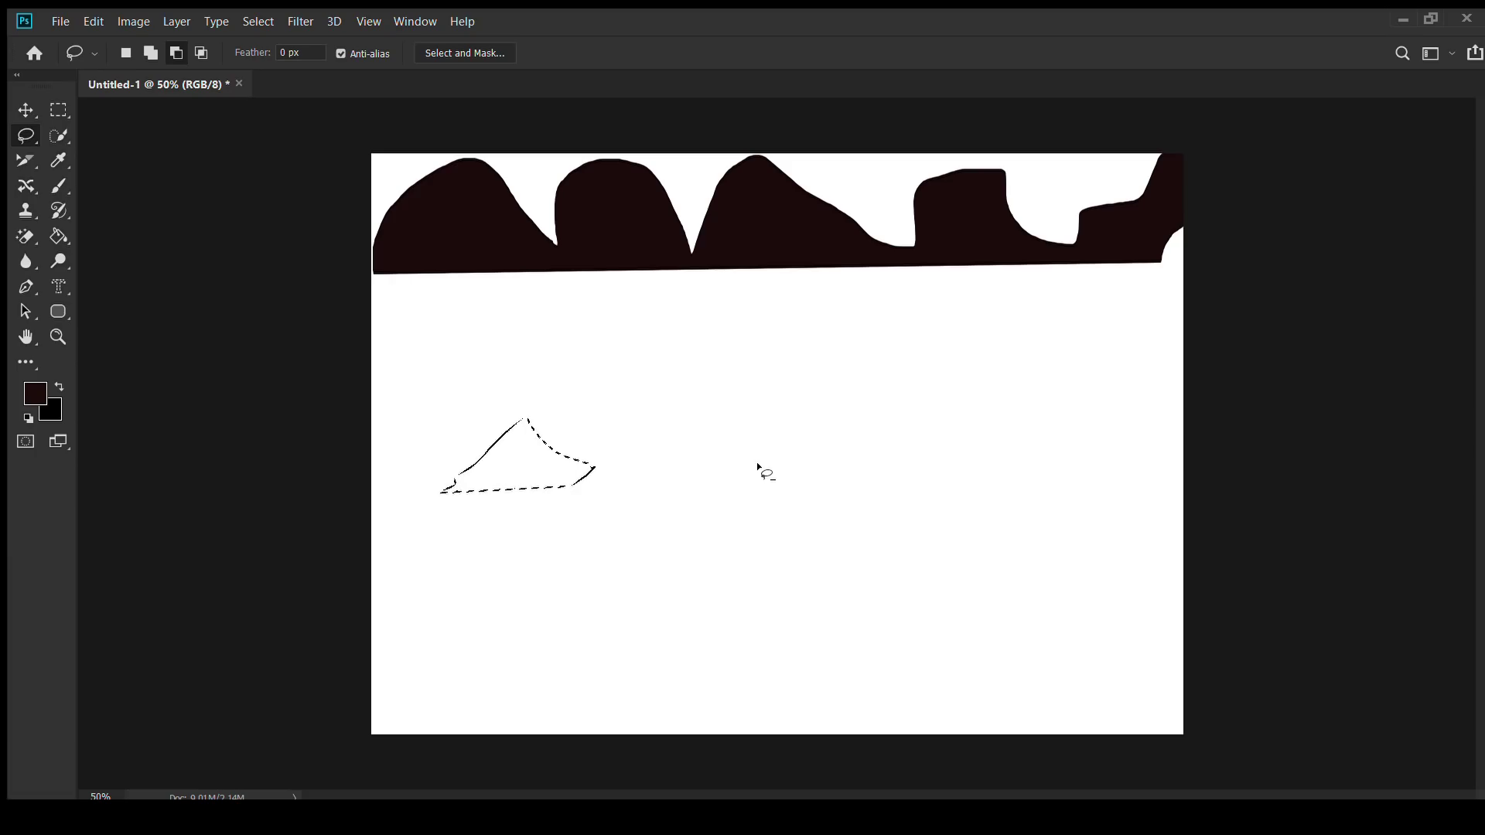
- Fill the small triangular selection with the black background color
key("i")
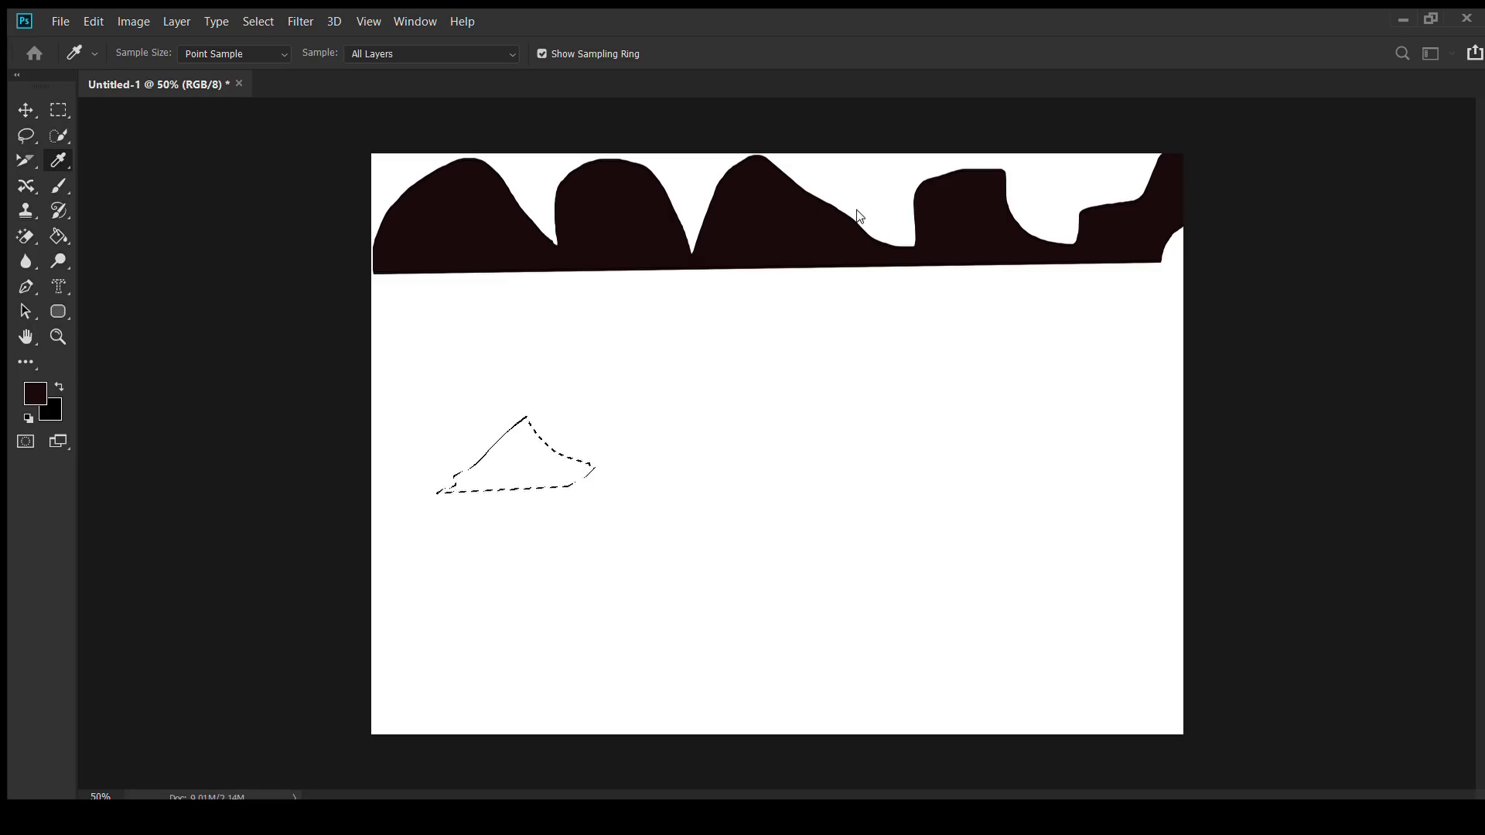
key("l")
key("ctrl+BackSpace")
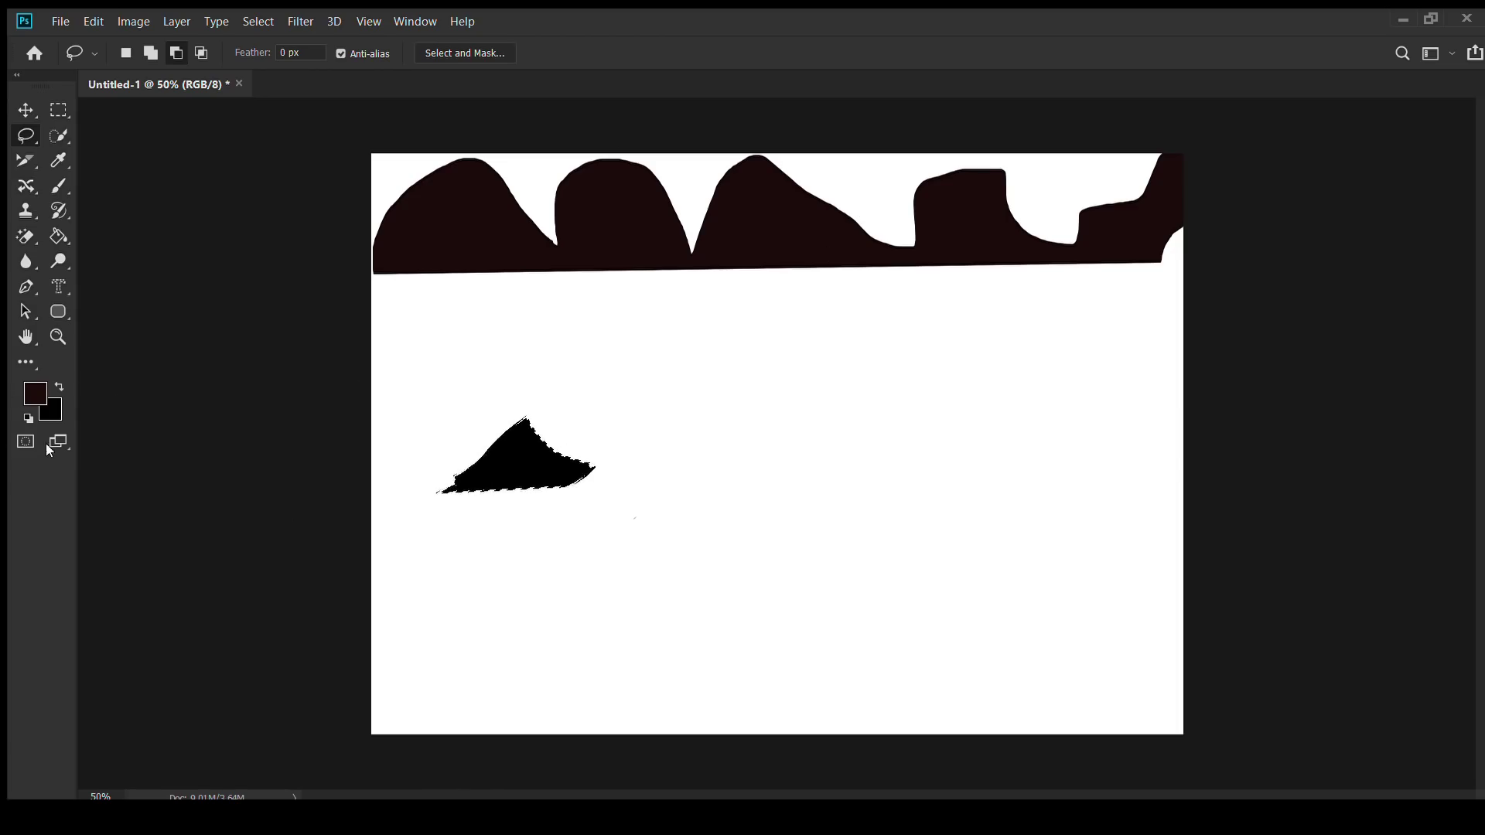
- Set the background color to dark navy blue and refill the small triangular selection with it
key("i")
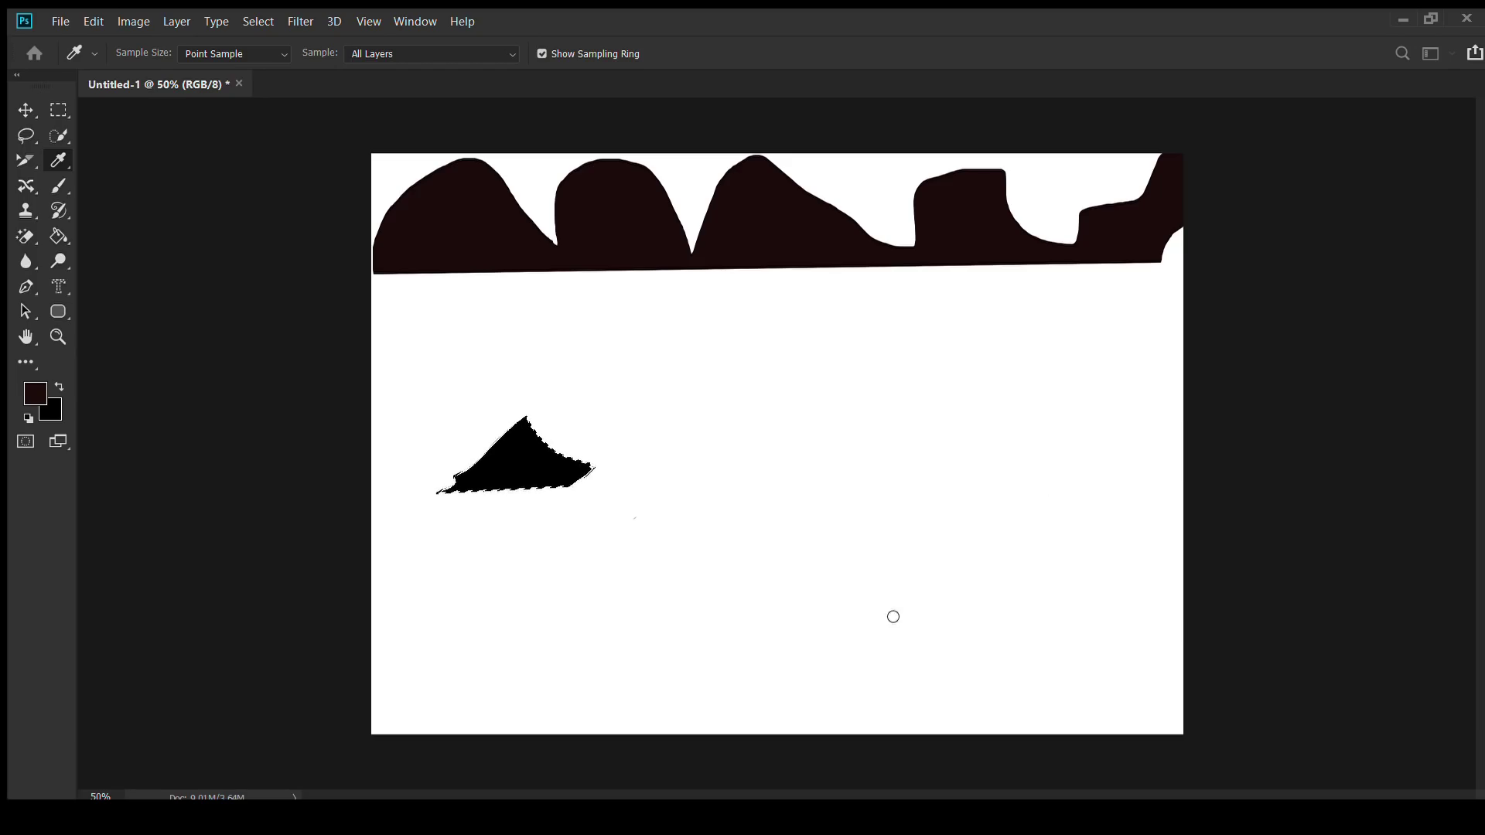
key("l")
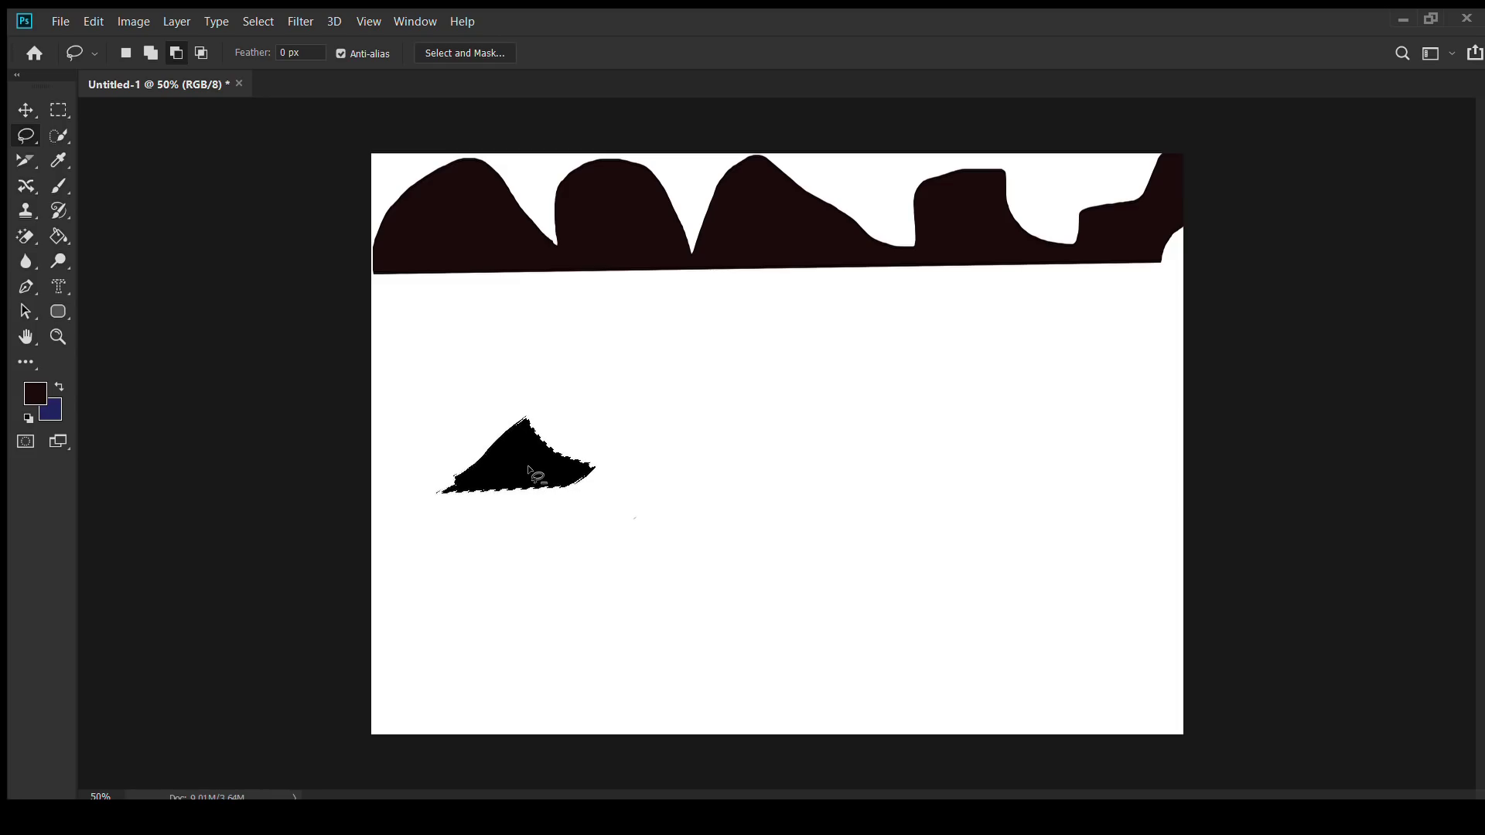
key("i")
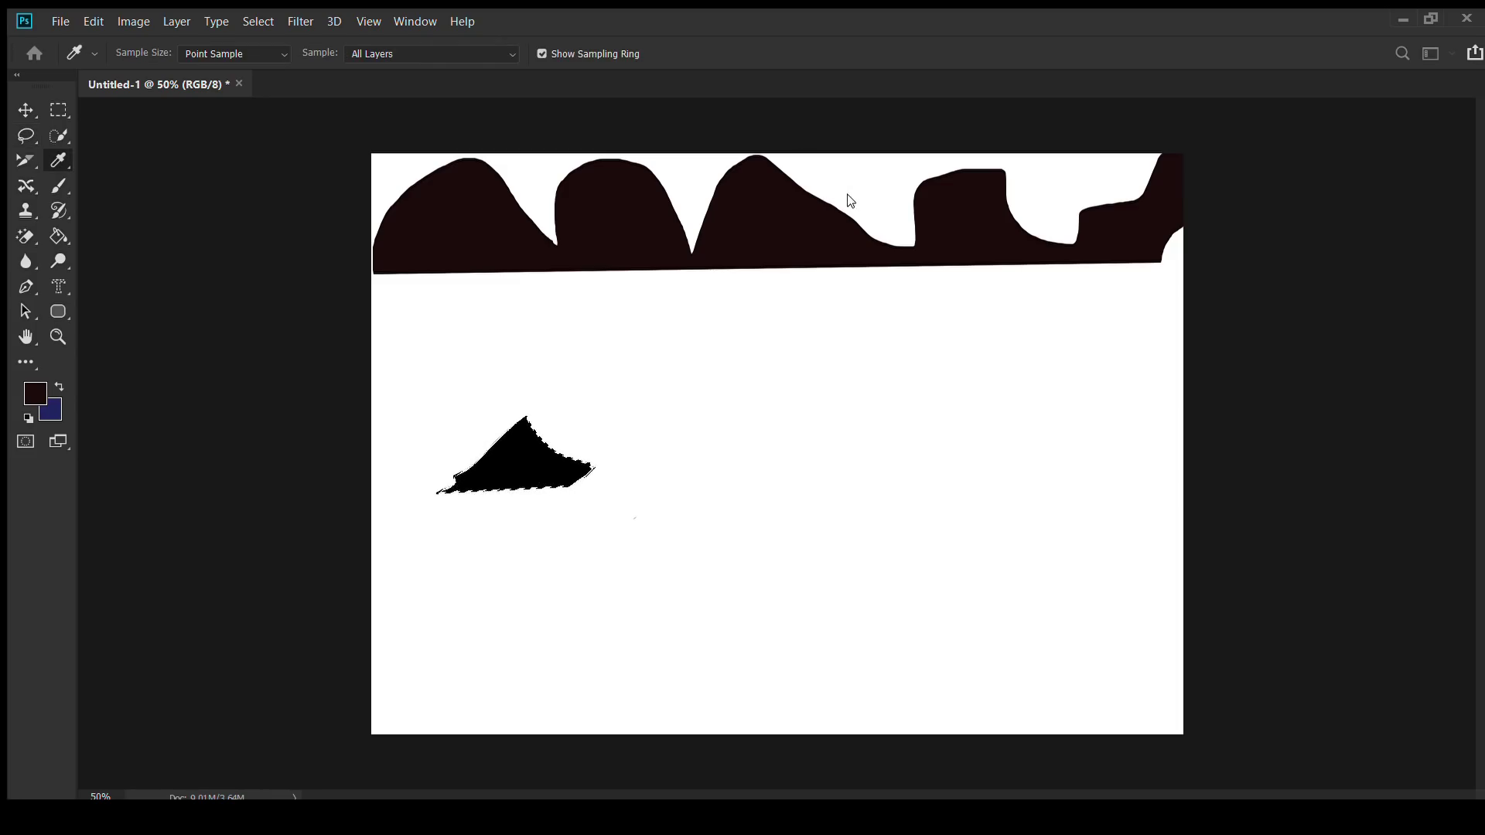
key("l")
key("ctrl+BackSpace")
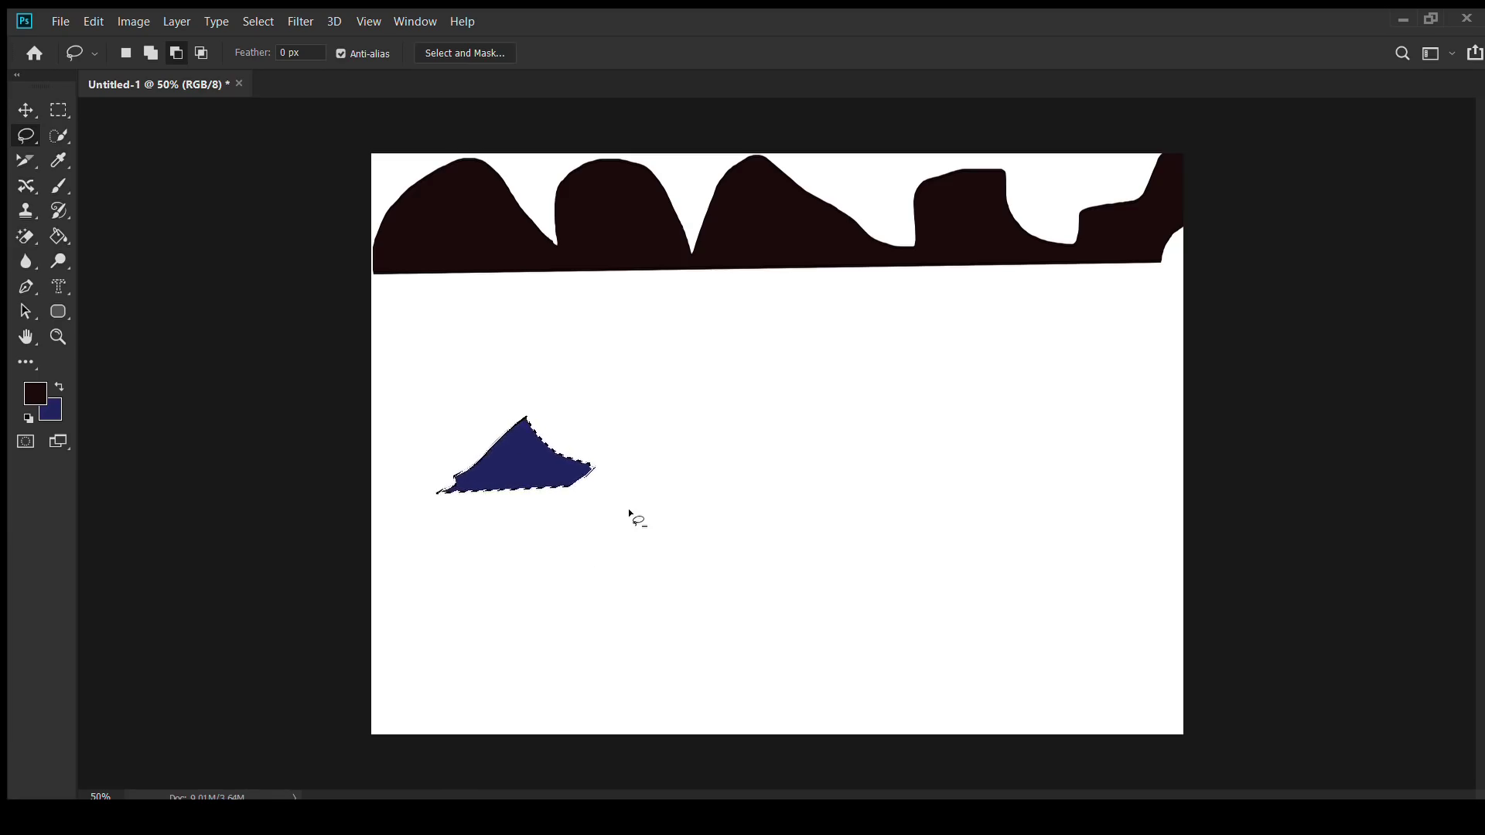
- Make a copy of the blue triangular shape scaled to about 134%, offset slightly right of the original, and apply the transform
key("v")
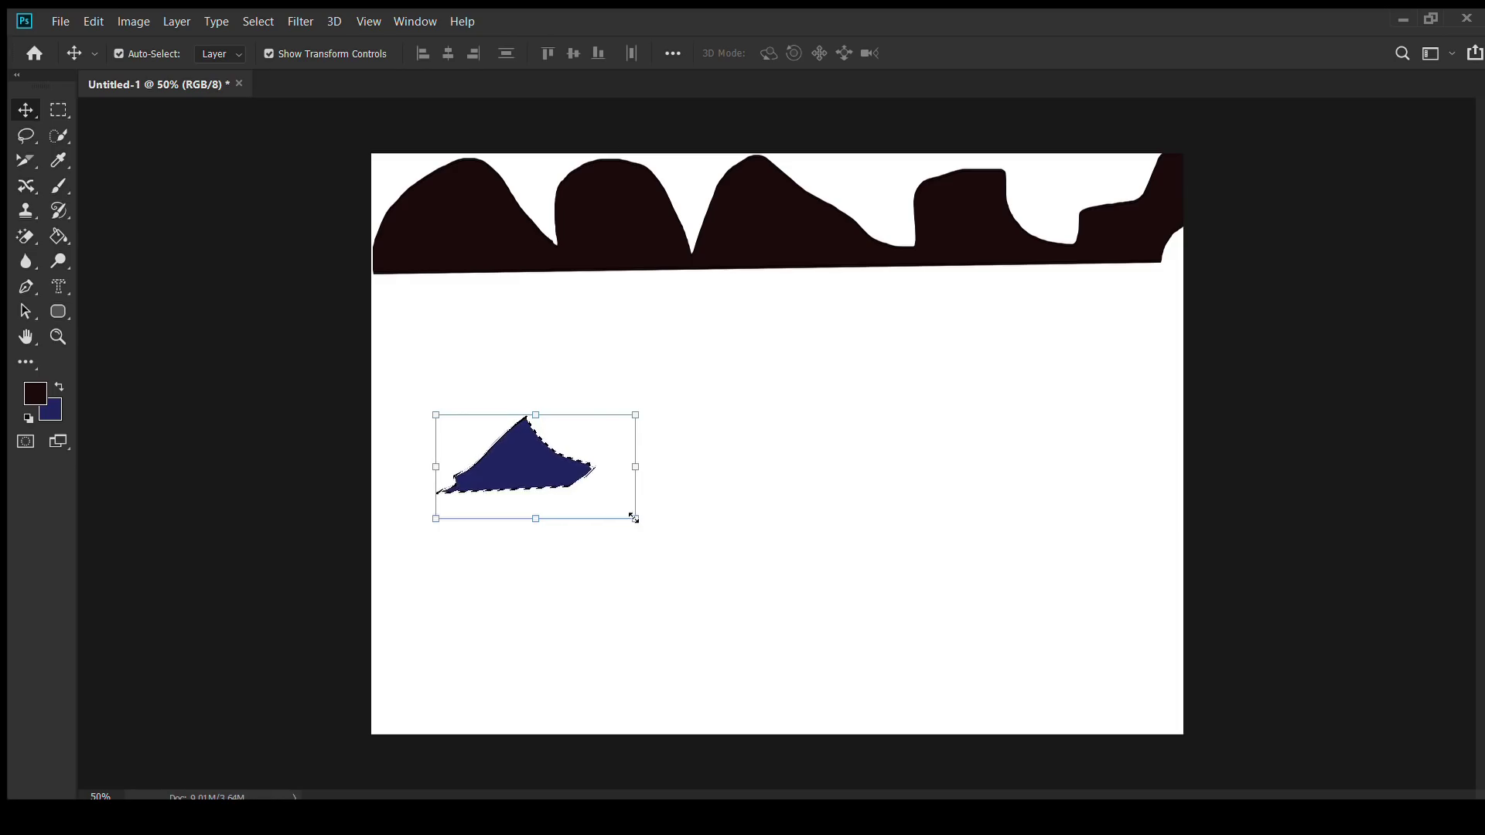
left_click_drag(634, 518, 705, 549)
left_click_drag(562, 487, 589, 466)
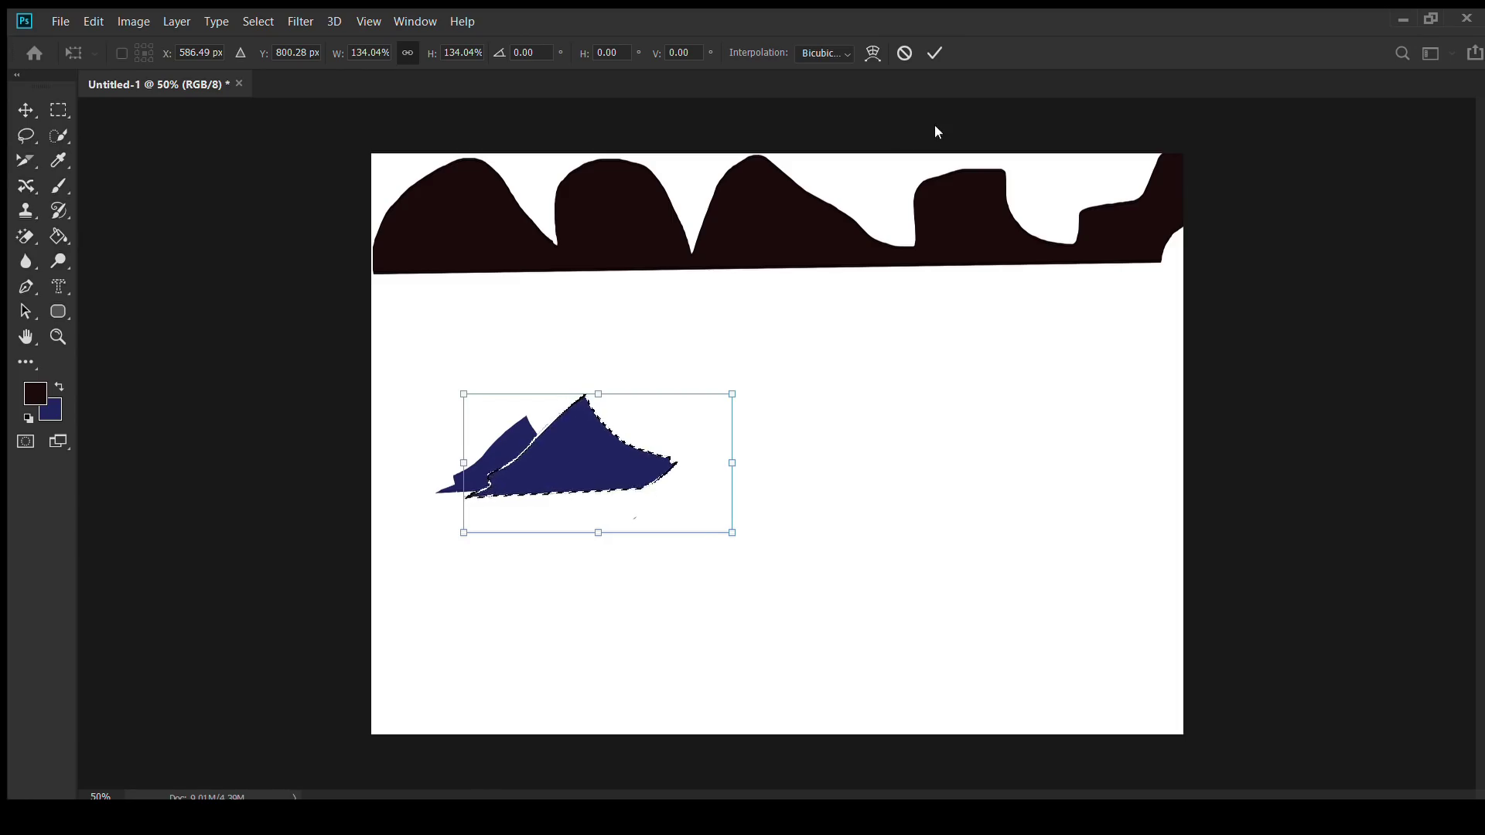
left_click(936, 52)
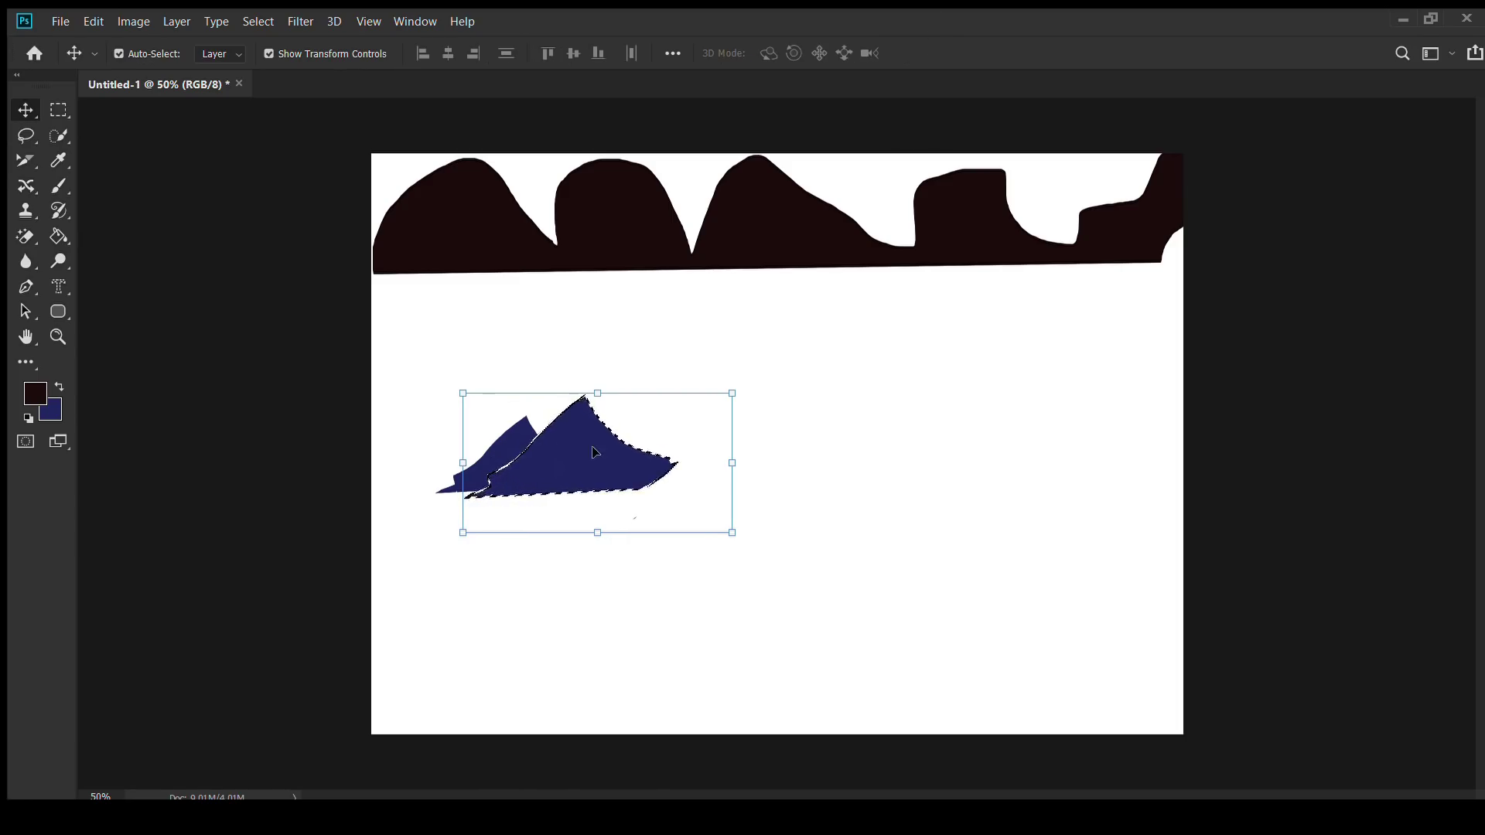
- Move the enlarged blue shape a little farther right of the original and apply the transform
left_click_drag(606, 455, 629, 456)
left_click(764, 459)
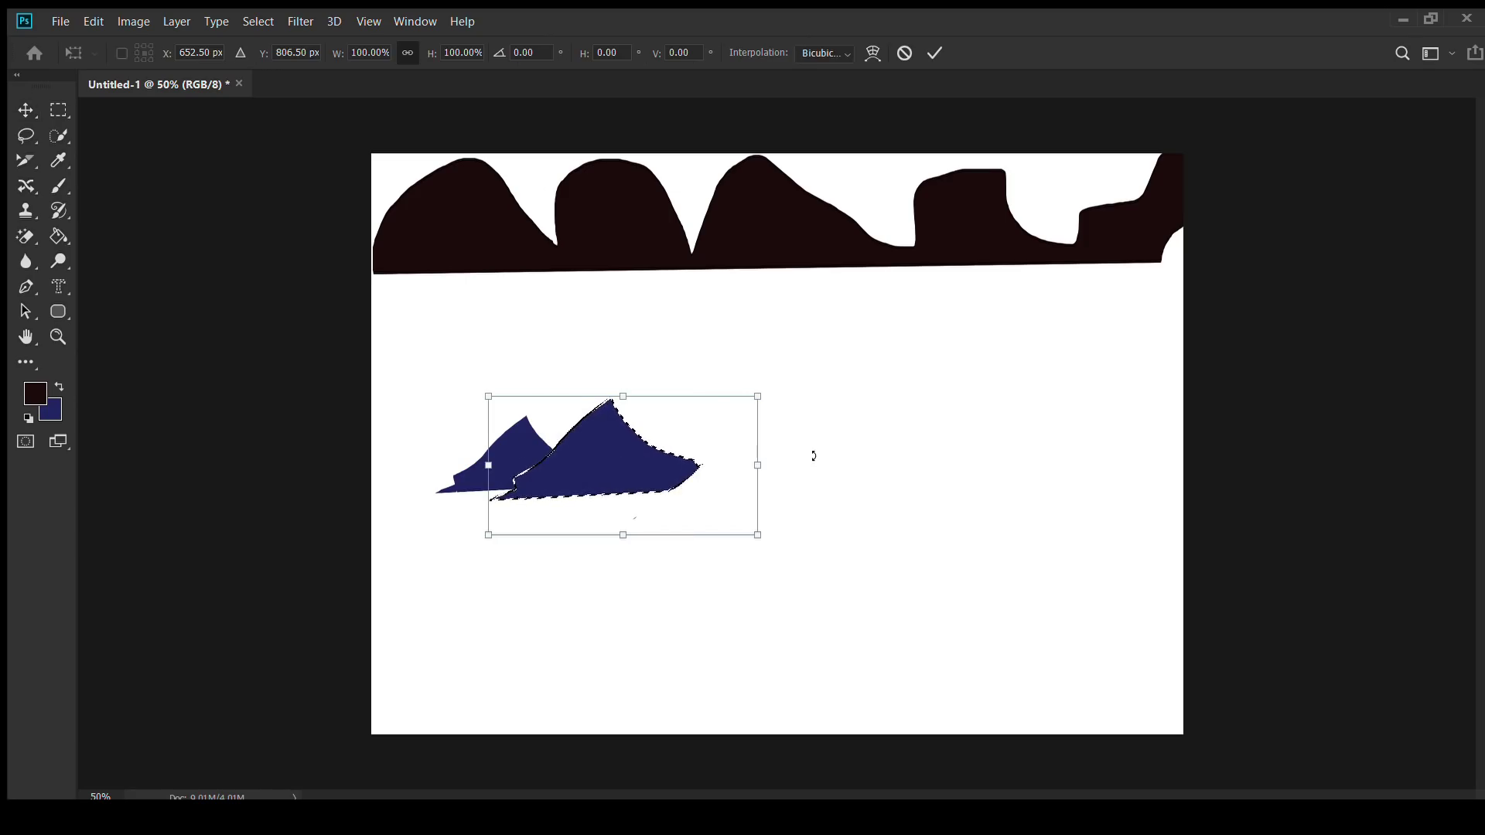
left_click(934, 53)
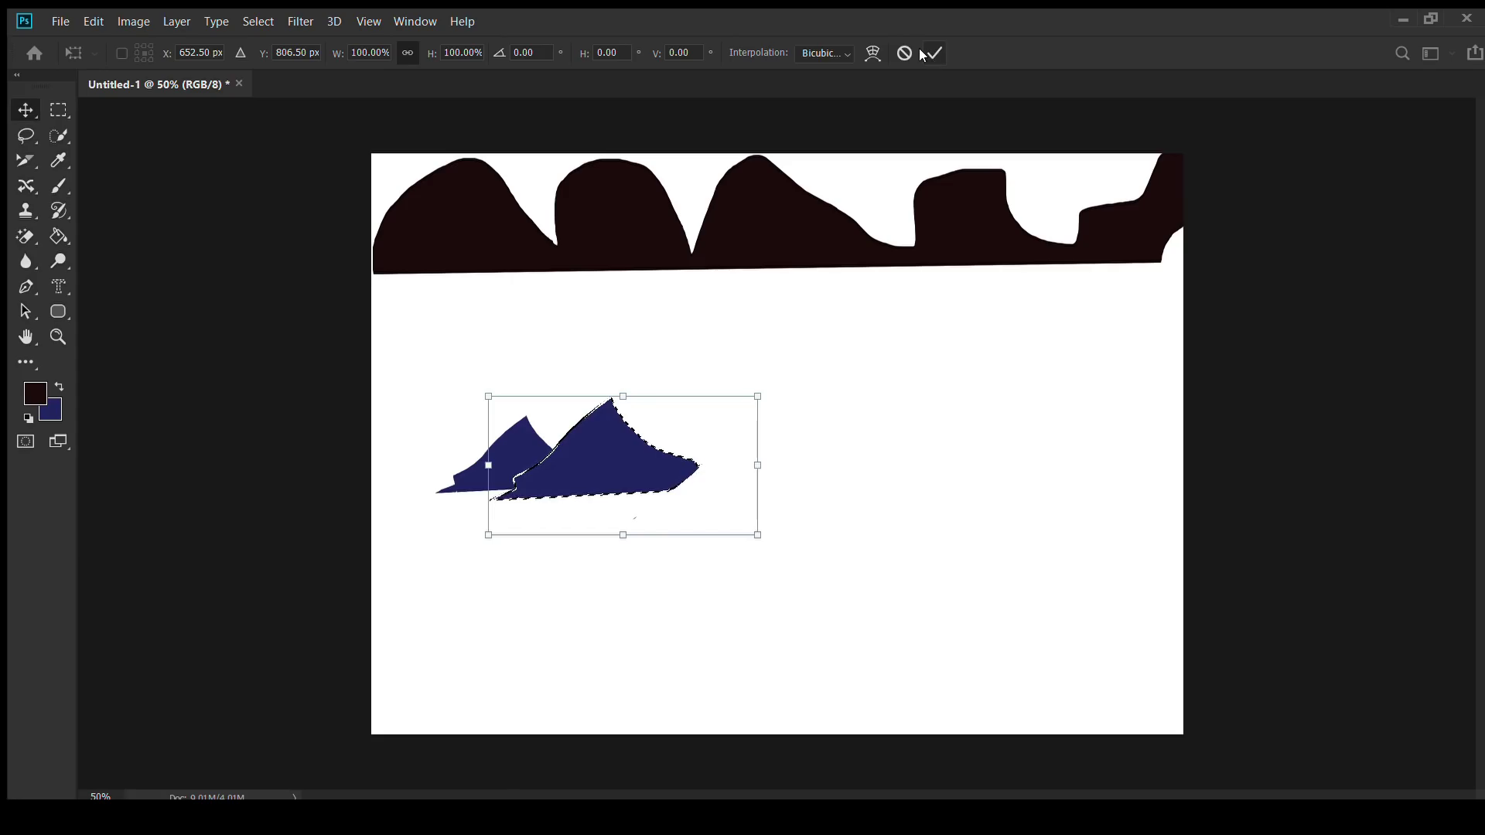
- Clear the blue shape's selection and lasso a large rounded freehand shape on the white area to its right
key("ctrl+d")
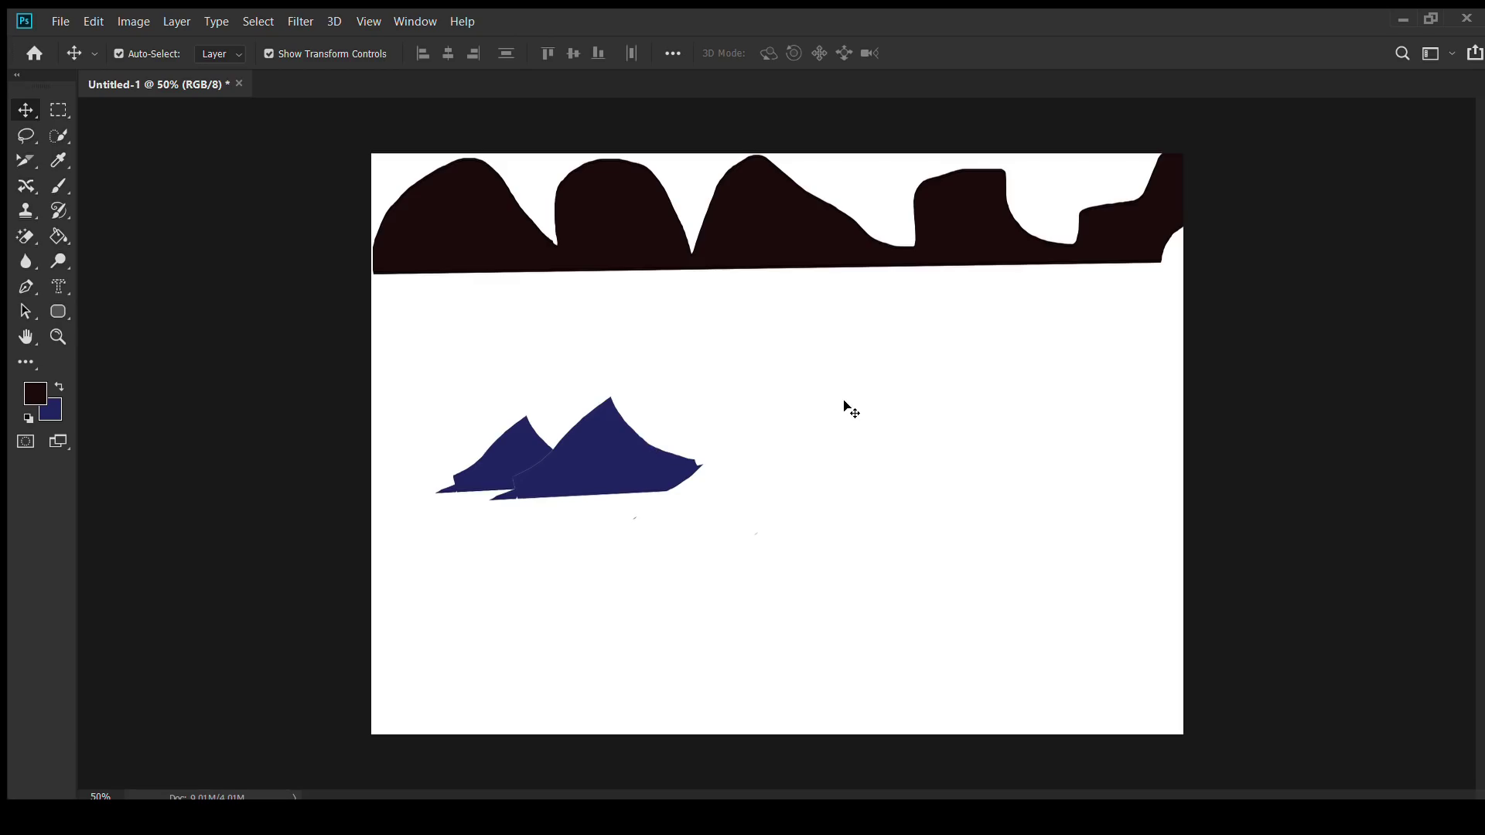
left_click(26, 130)
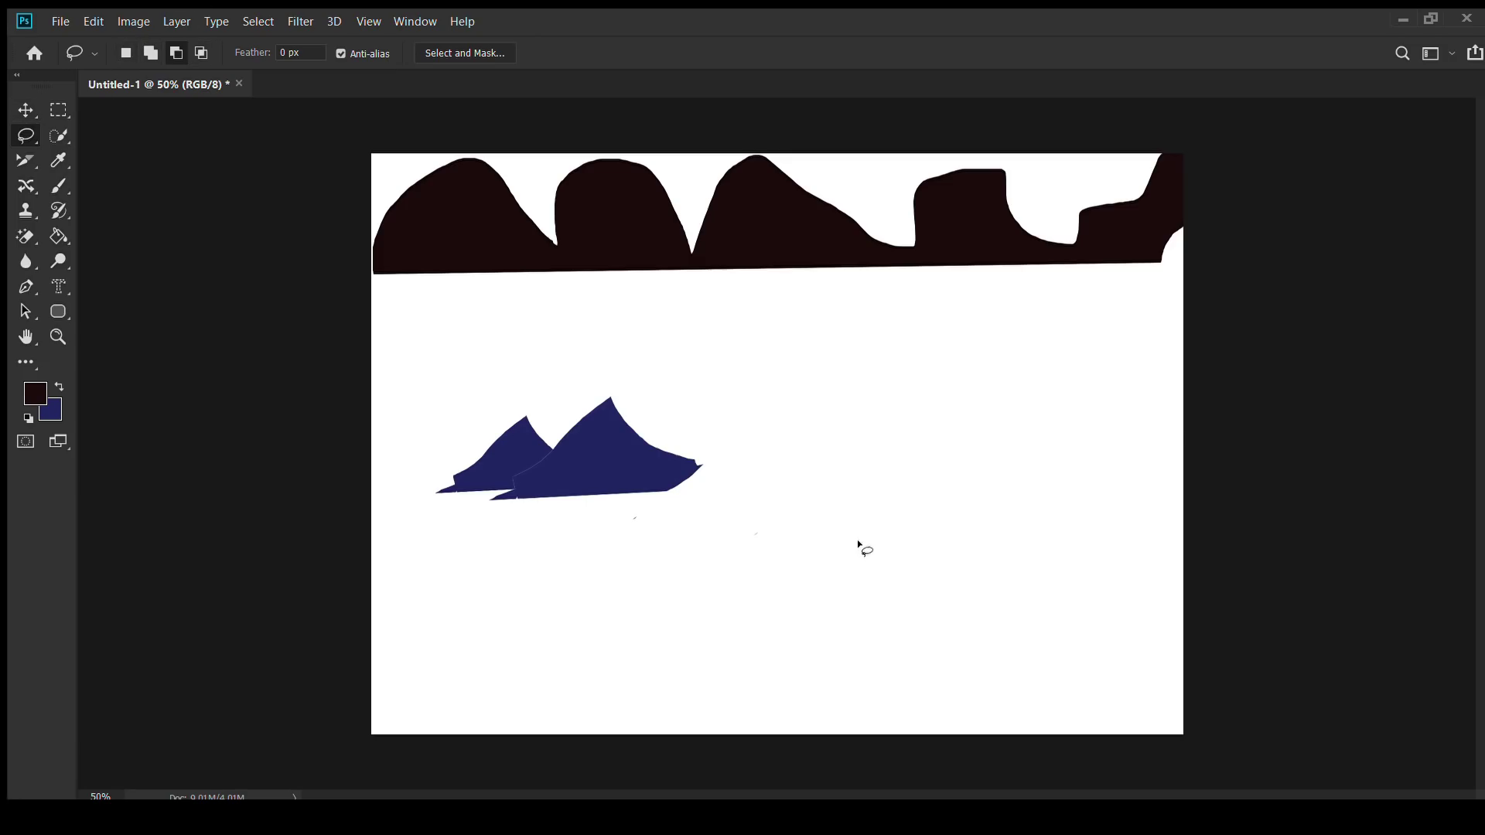
mouse_move(834, 443)
left_mouse_down()
mouse_move(819, 560)
mouse_move(1032, 576)
mouse_move(906, 447)
mouse_move(823, 448)
left_mouse_up()
- In Intersect with Selection mode, lasso successive overlapping areas to reduce the rounded selection to a tiny sliver near its center
left_click(198, 53)
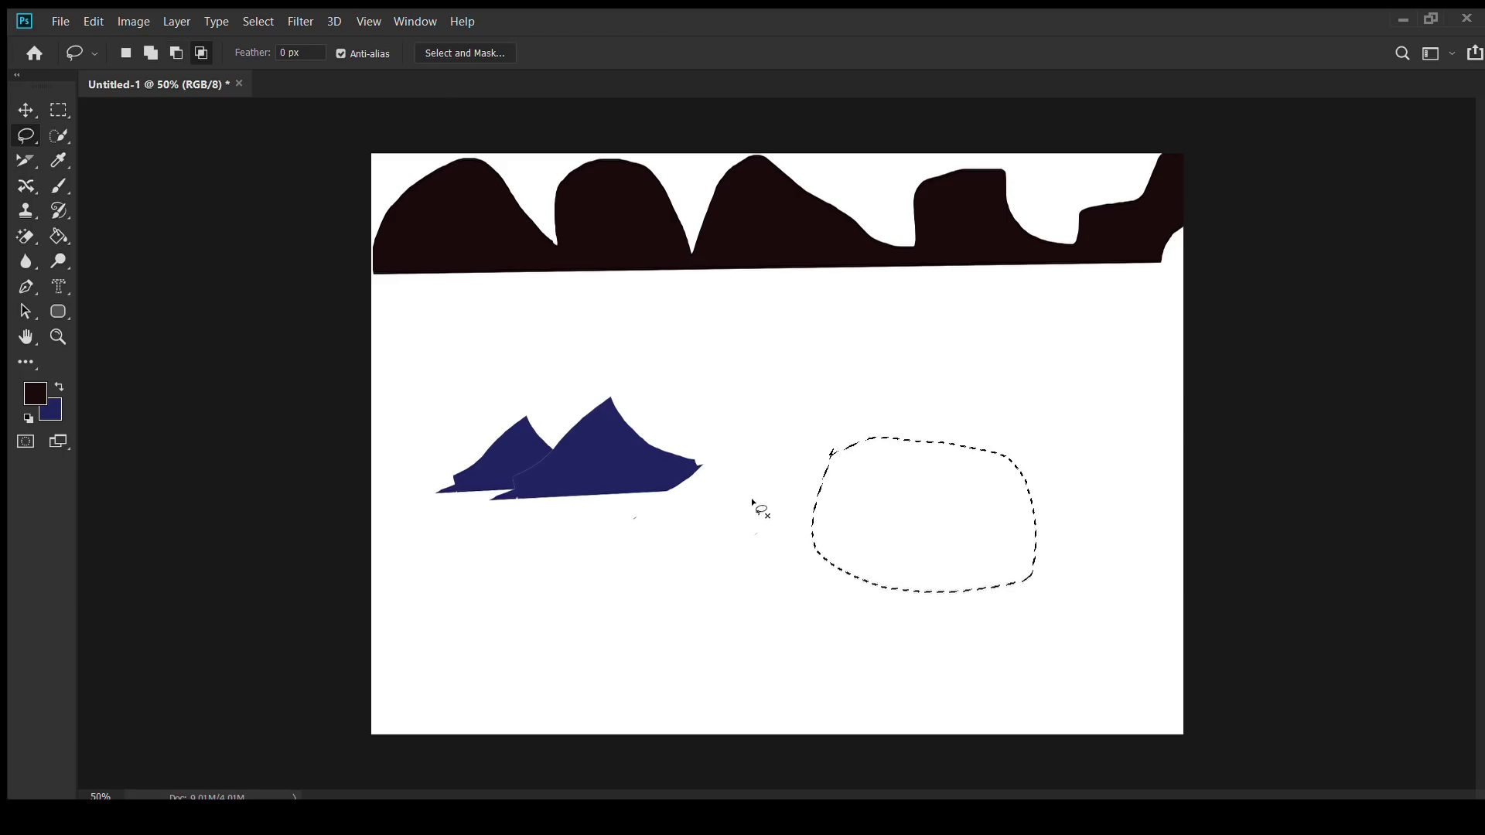
mouse_move(928, 398)
left_mouse_down()
mouse_move(856, 481)
mouse_move(878, 574)
mouse_move(965, 596)
mouse_move(976, 474)
mouse_move(905, 425)
left_mouse_up()
mouse_move(855, 530)
left_mouse_down()
mouse_move(891, 476)
mouse_move(1026, 492)
mouse_move(830, 560)
left_mouse_up()
mouse_move(885, 464)
left_mouse_down()
mouse_move(927, 555)
mouse_move(960, 576)
mouse_move(947, 485)
mouse_move(877, 458)
left_mouse_up()
mouse_move(868, 487)
left_mouse_down()
mouse_move(987, 557)
mouse_move(868, 534)
mouse_move(1009, 475)
mouse_move(846, 556)
mouse_move(891, 509)
mouse_move(915, 509)
mouse_move(909, 551)
left_mouse_up()
mouse_move(991, 498)
left_mouse_down()
mouse_move(876, 539)
mouse_move(949, 513)
mouse_move(908, 550)
left_mouse_up()
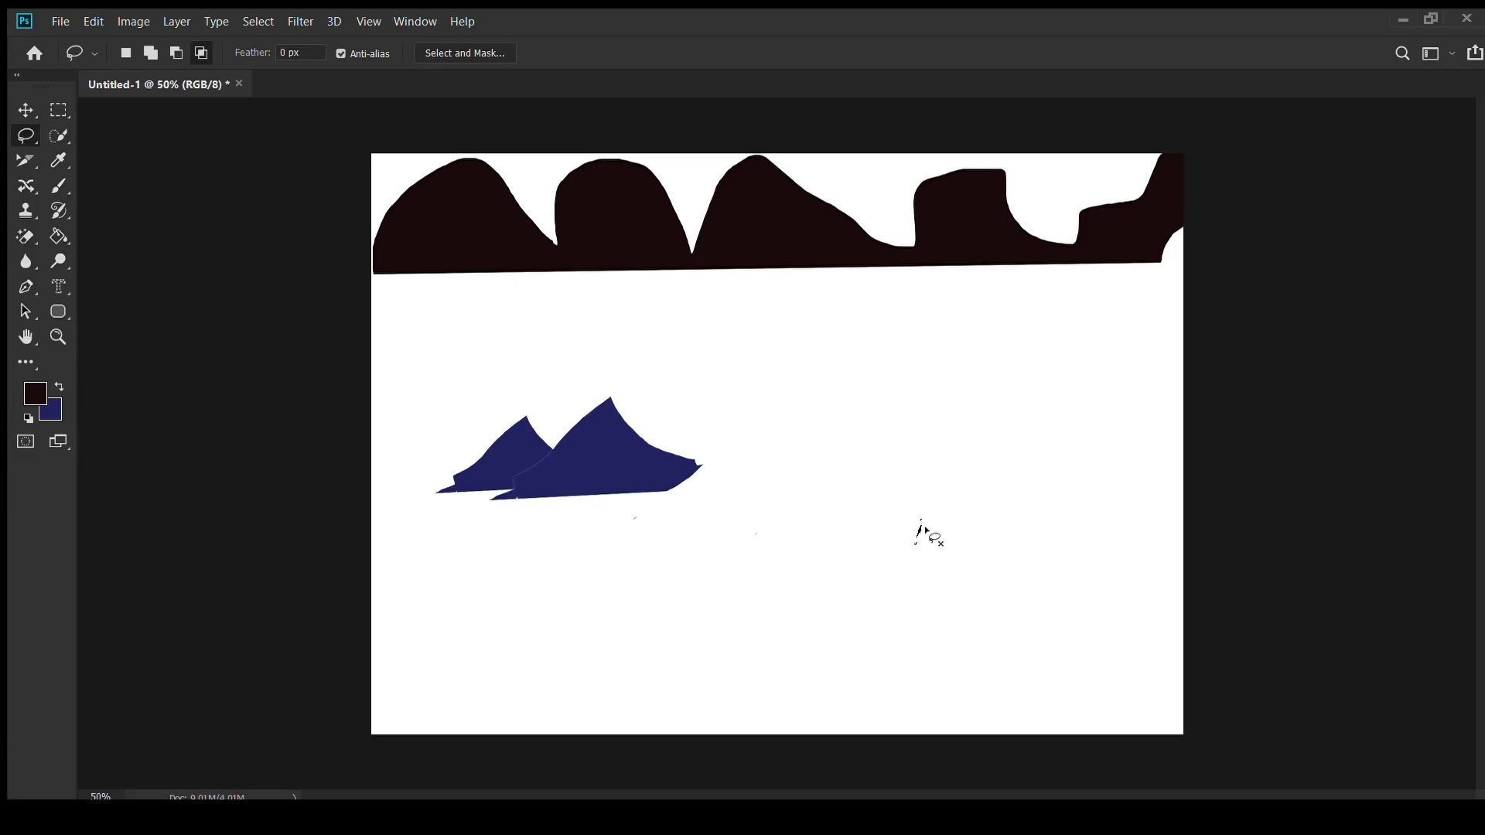